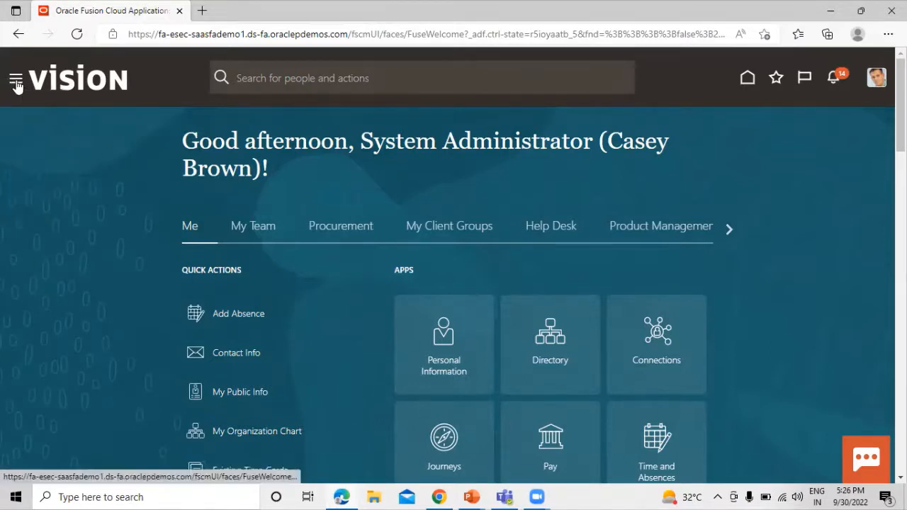
# Step: Go to the Procurement Suppliers work area and open the Manage Suppliers page
pyautogui.click(16, 82)
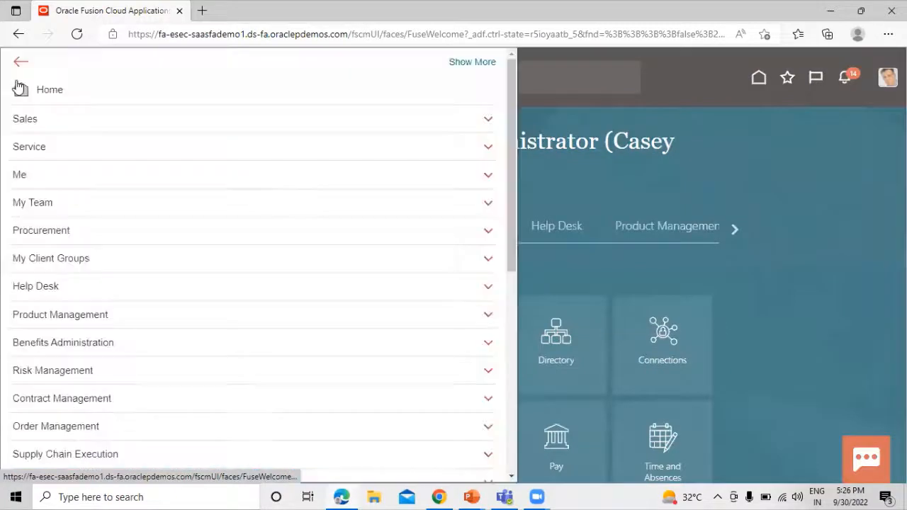
pyautogui.click(90, 236)
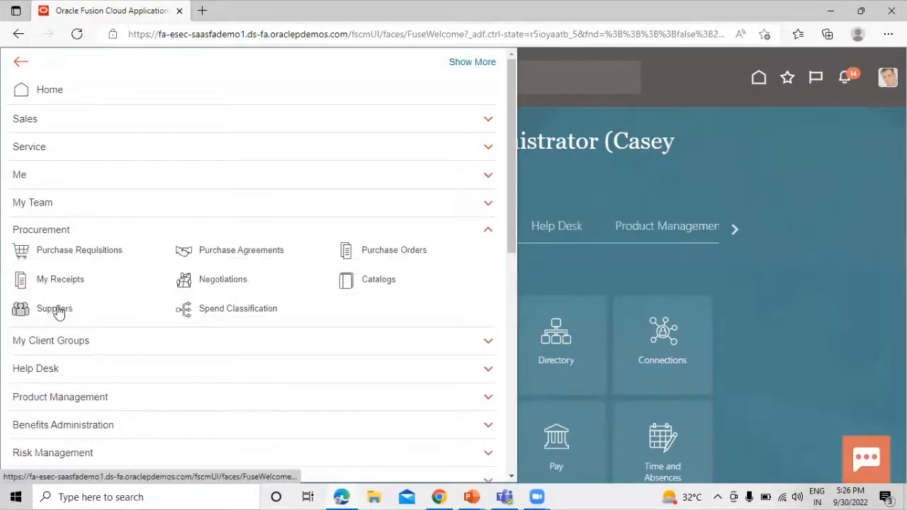
pyautogui.click(95, 301)
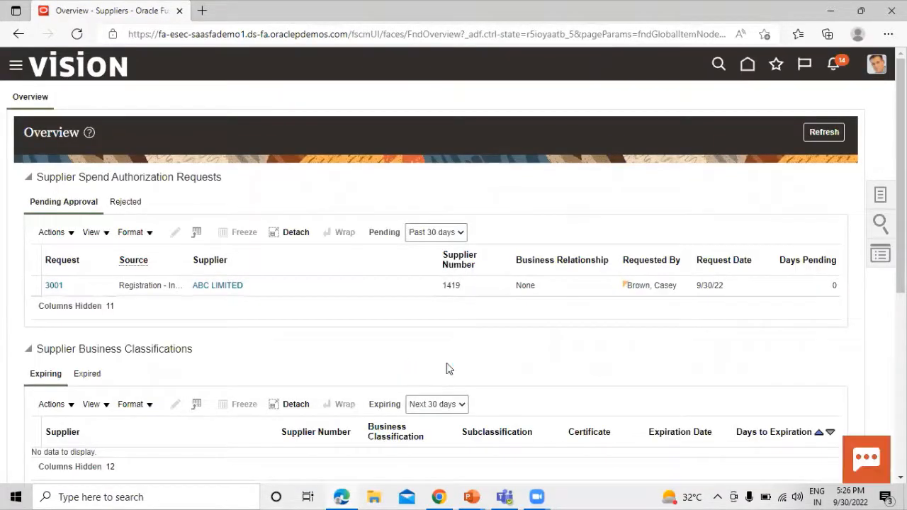
pyautogui.click(882, 199)
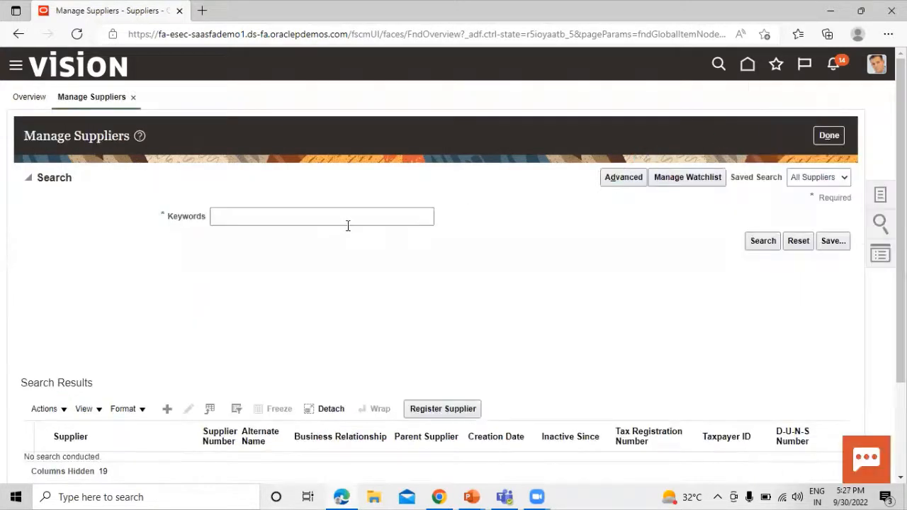
# Step: Search the suppliers for the keyword "dell" and open the Dell Inc. supplier record
pyautogui.click(348, 225)
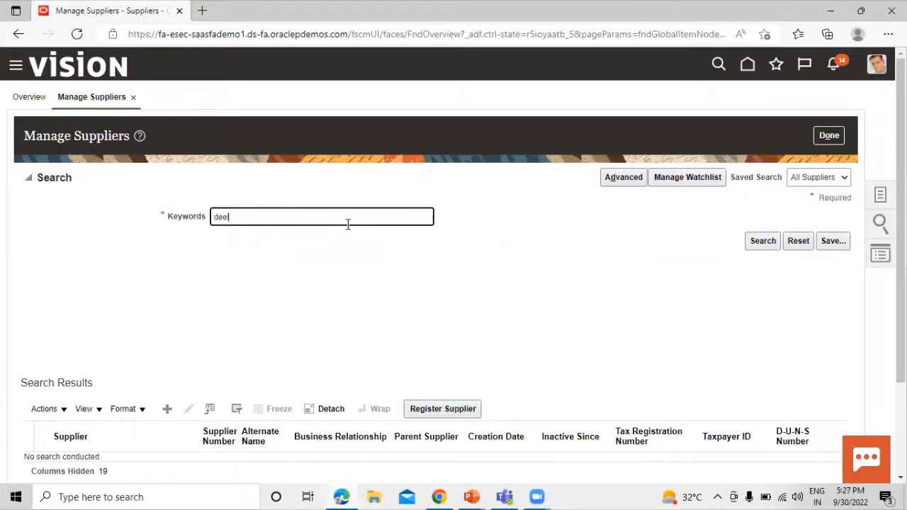
pyautogui.write('deel')
pyautogui.press('Return')
pyautogui.press('Return')
pyautogui.scroll(-2, 222, 330)
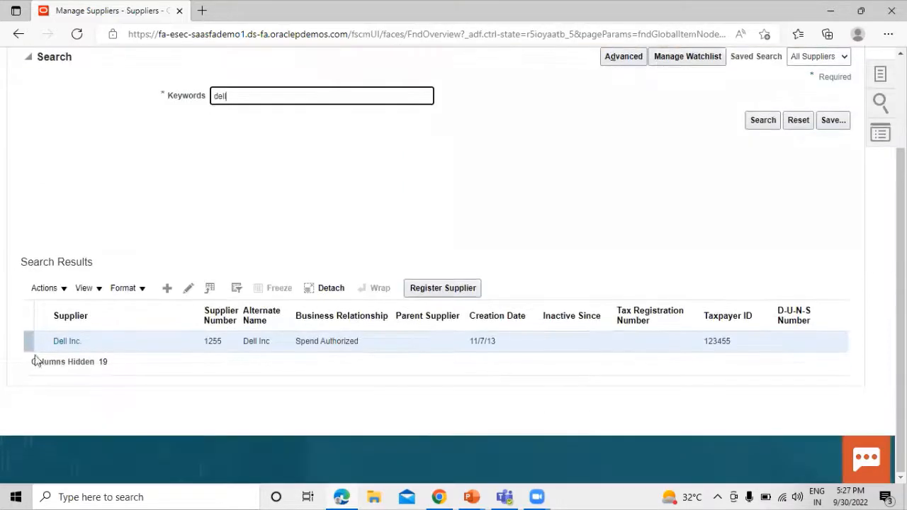
pyautogui.click(67, 343)
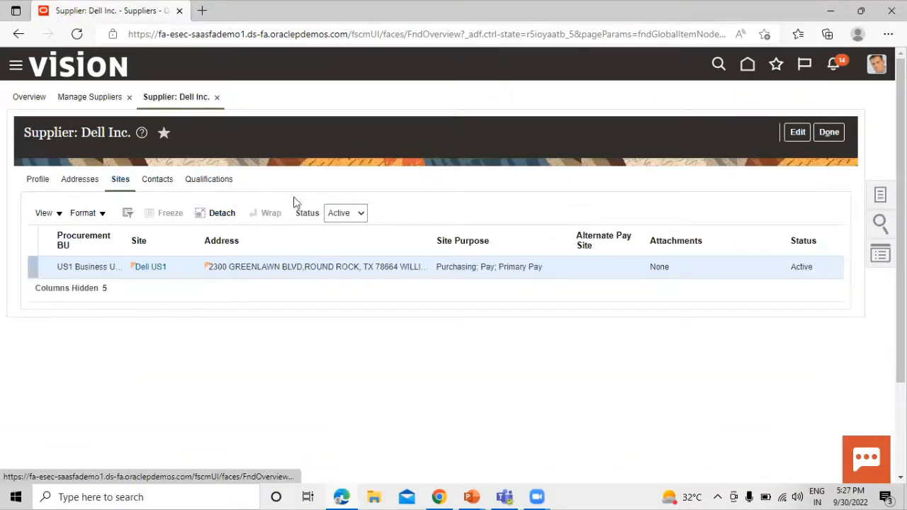
# Step: Put the Dell Inc. supplier in edit mode and open the purchasing settings of its Dell US1 site
pyautogui.click(797, 133)
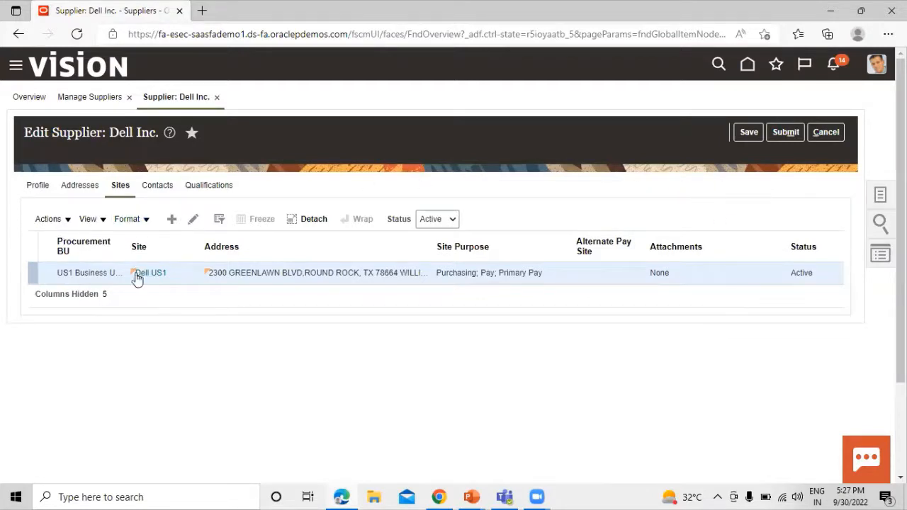
pyautogui.click(196, 222)
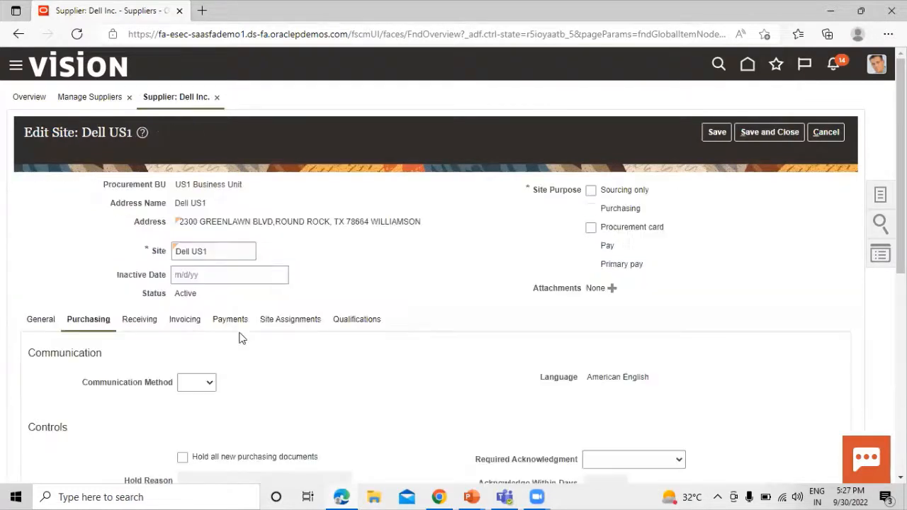
pyautogui.scroll(-1, 411, 260)
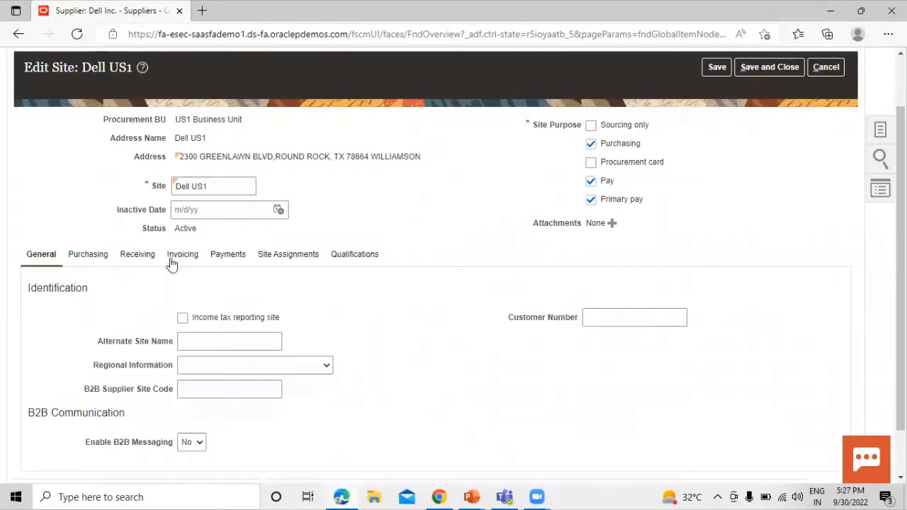
pyautogui.scroll(-1, 197, 285)
pyautogui.scroll(2, 201, 279)
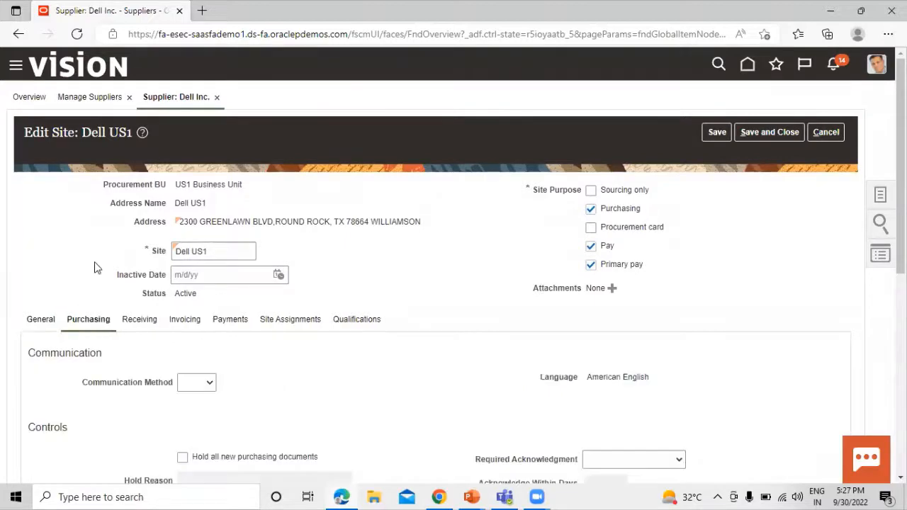
# Step: Enable Pay on receipt for the Dell US1 site with Pay Site as the self-billing invoice summary level
pyautogui.scroll(-2, 95, 264)
pyautogui.scroll(-3, 97, 267)
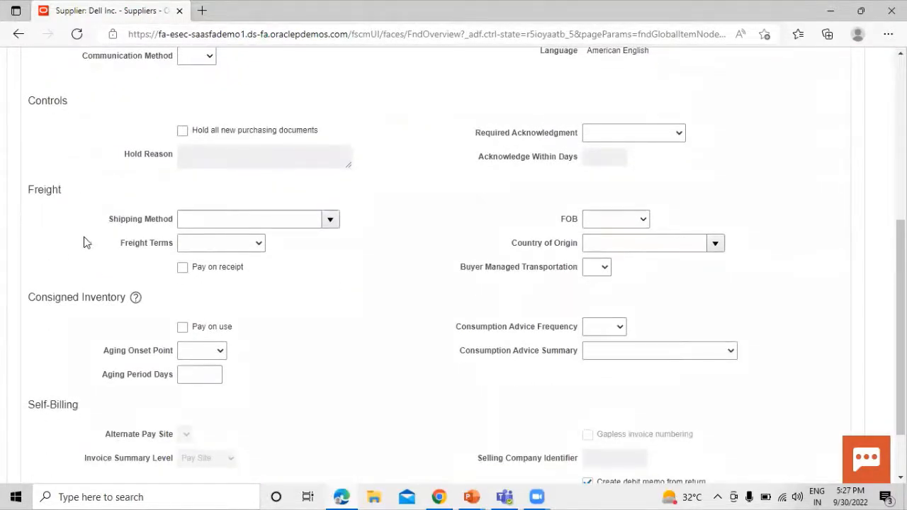
pyautogui.scroll(1, 84, 243)
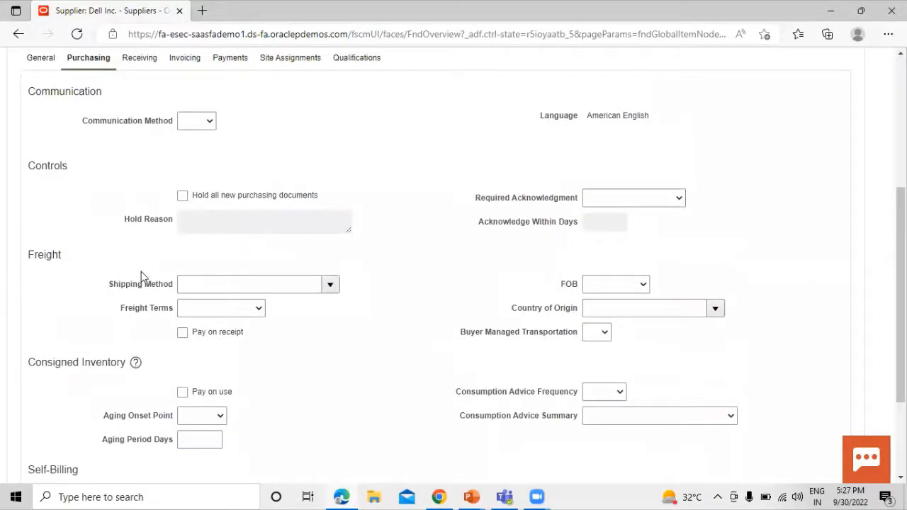
pyautogui.scroll(-2, 311, 273)
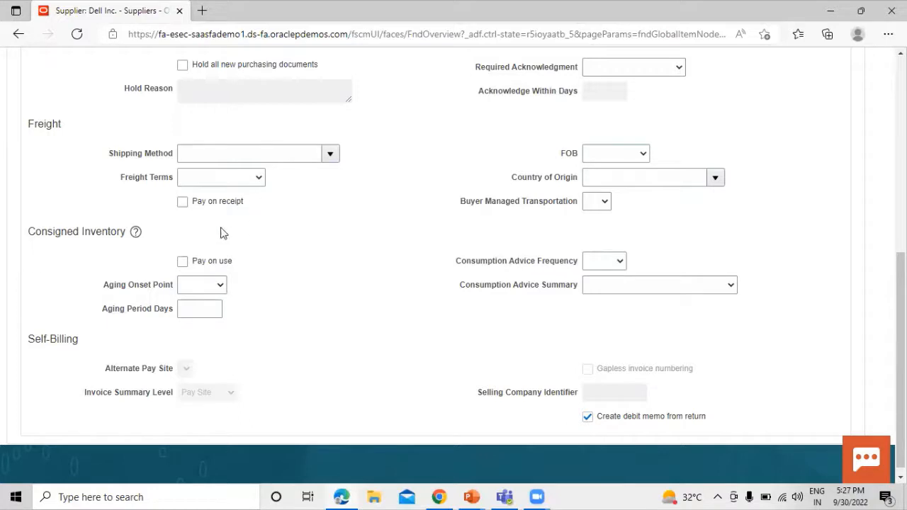
pyautogui.scroll(-1, 44, 331)
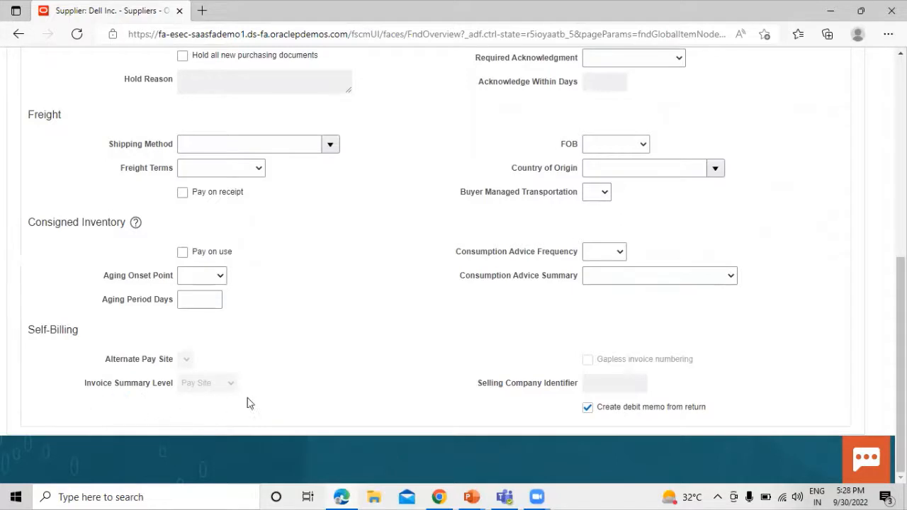
pyautogui.click(183, 194)
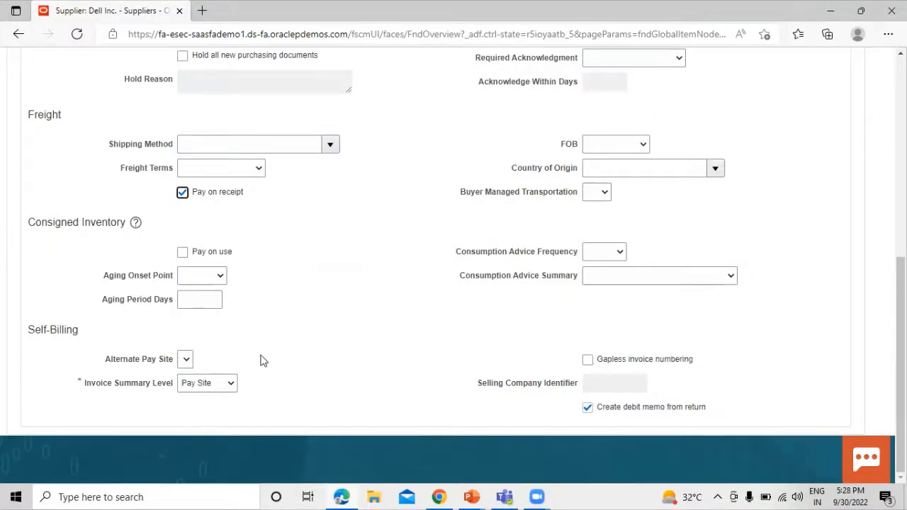
pyautogui.click(229, 384)
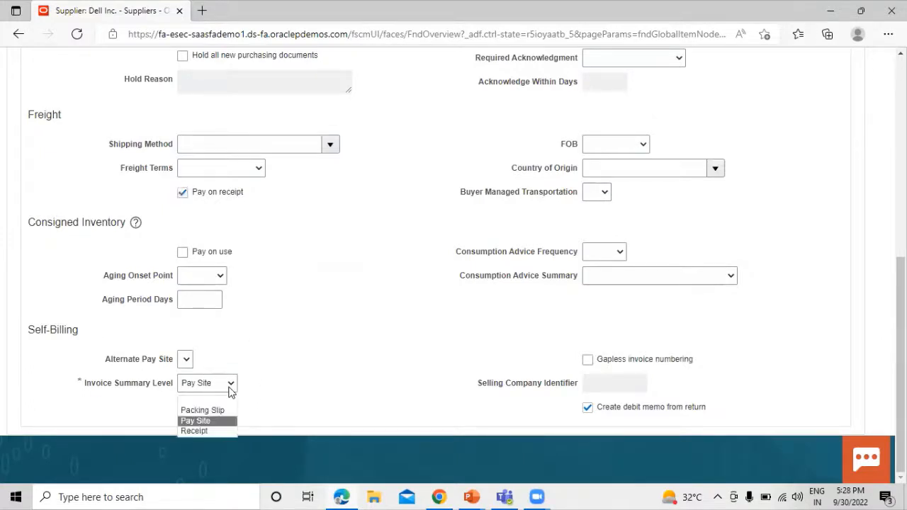
pyautogui.click(220, 424)
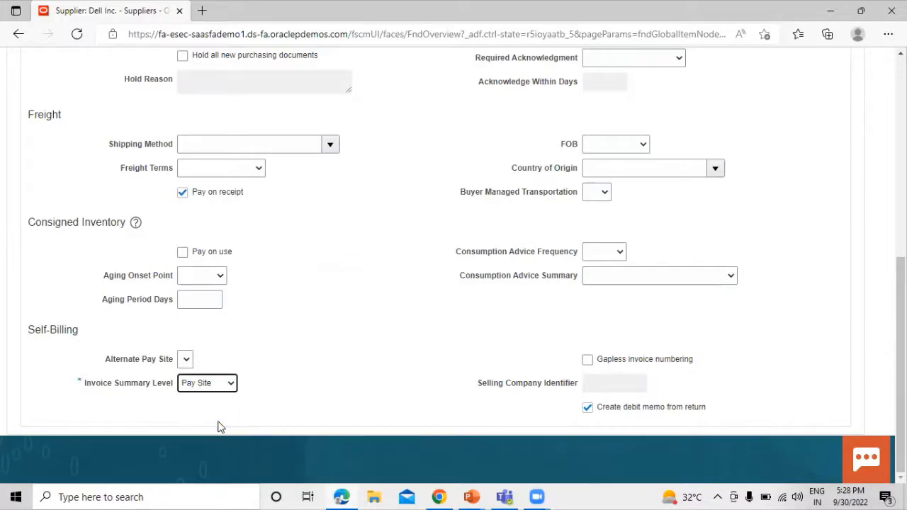
# Step: Save and close the Dell US1 site, and submit the changes to the Dell Inc. supplier
pyautogui.scroll(6, 287, 361)
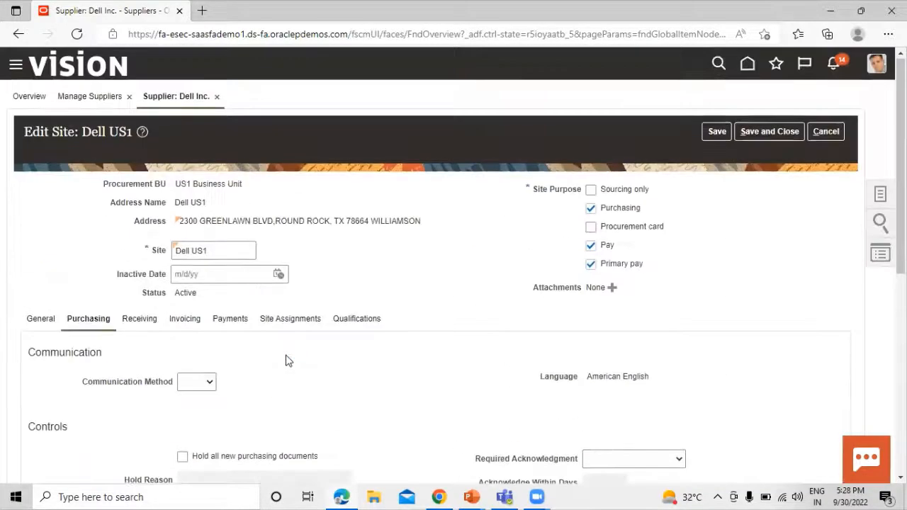
pyautogui.click(760, 134)
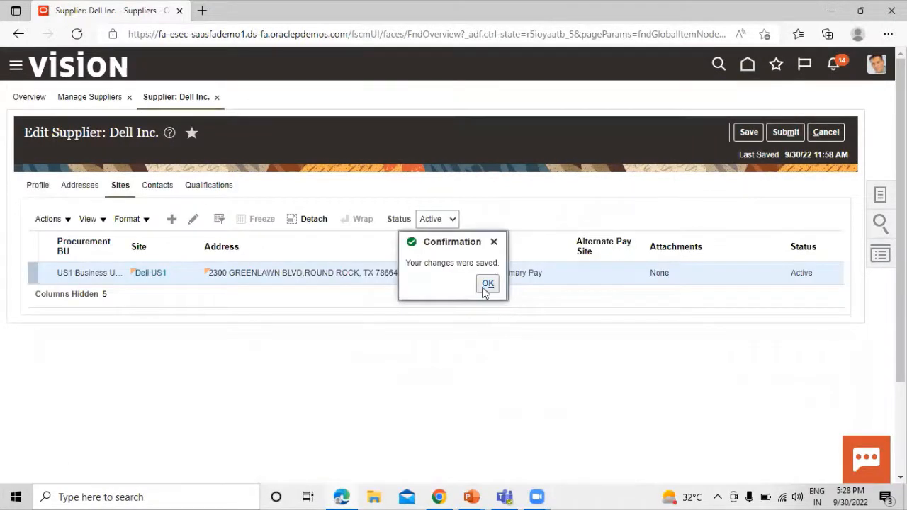
pyautogui.click(486, 284)
pyautogui.click(786, 132)
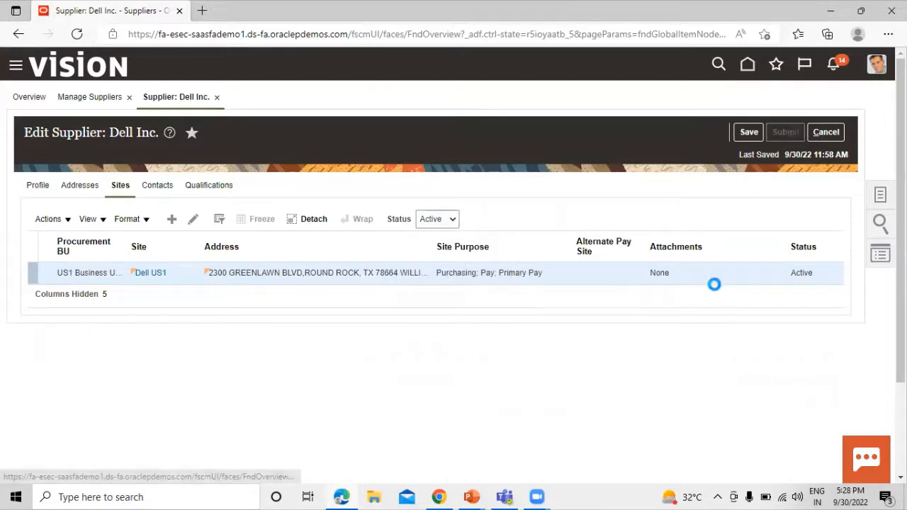
pyautogui.hotkey('alt', 'Tab')
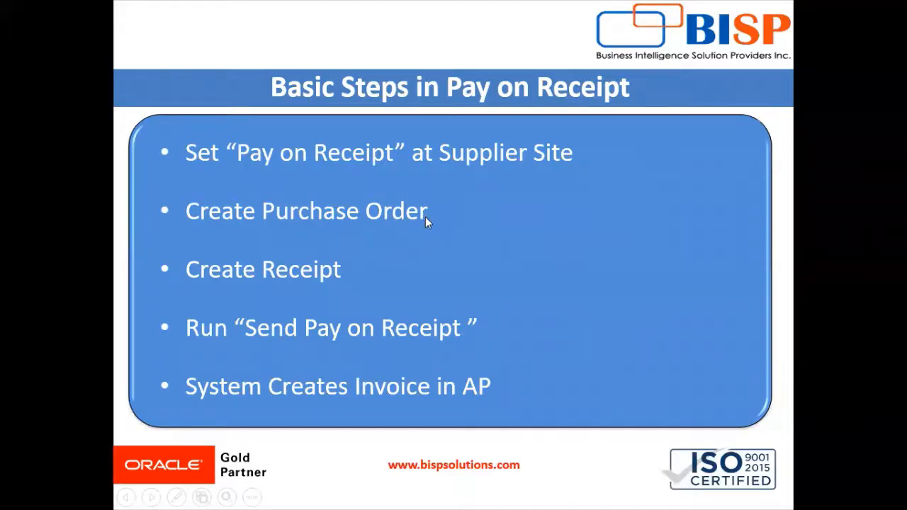
pyautogui.hotkey('alt', 'Tab')
pyautogui.click(482, 179)
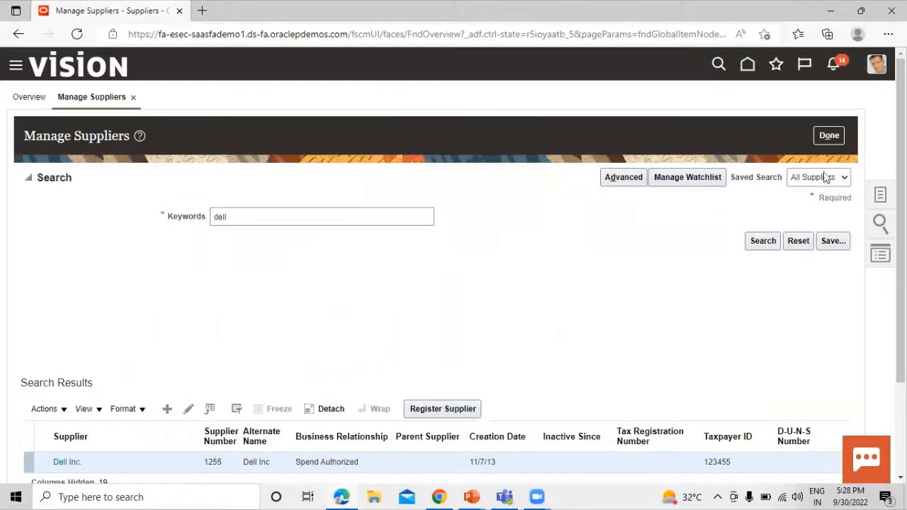
# Step: Go to the Procurement Purchase Orders work area and start creating an order
pyautogui.click(18, 67)
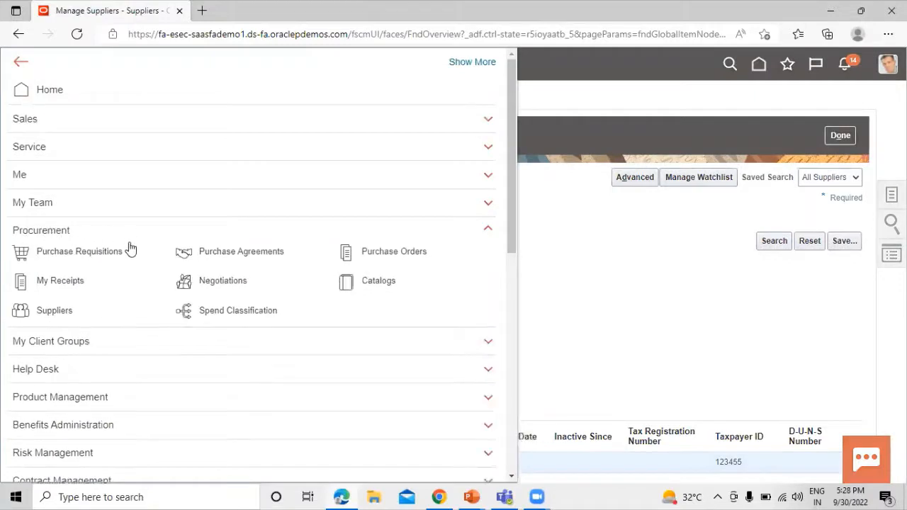
pyautogui.click(407, 251)
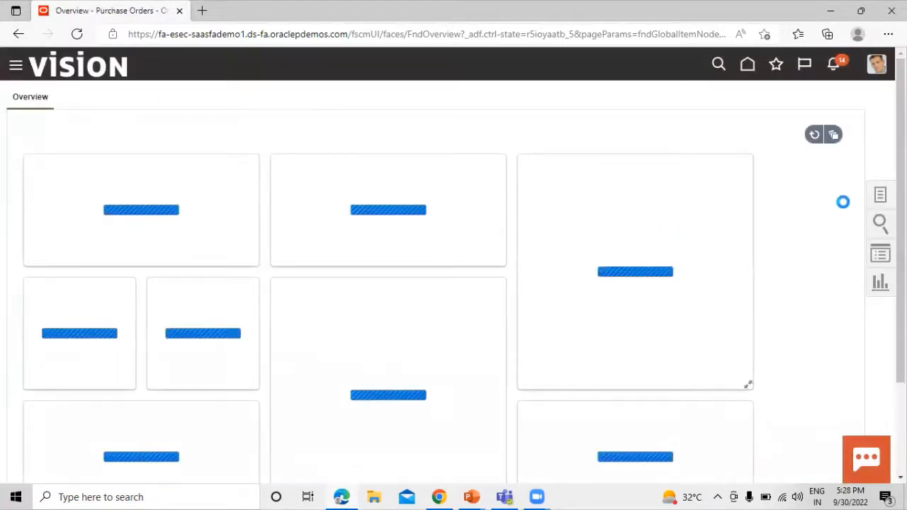
pyautogui.click(881, 197)
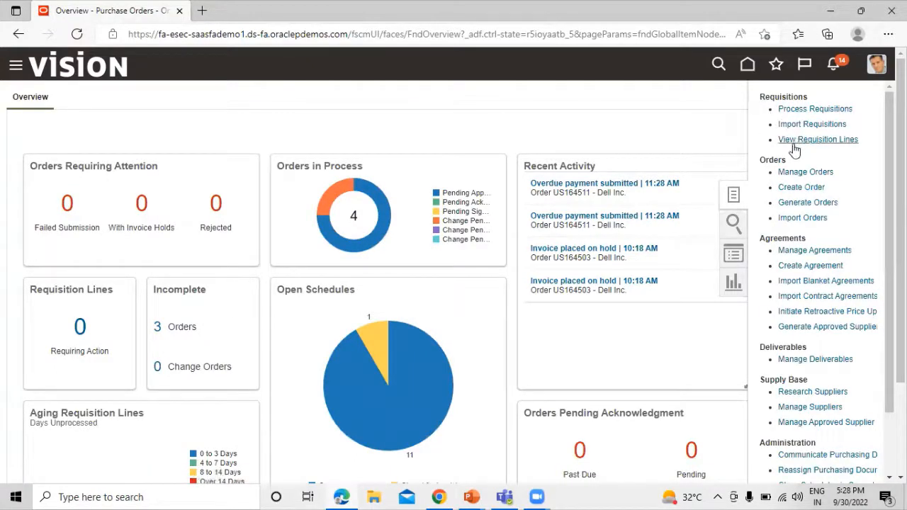
pyautogui.click(797, 189)
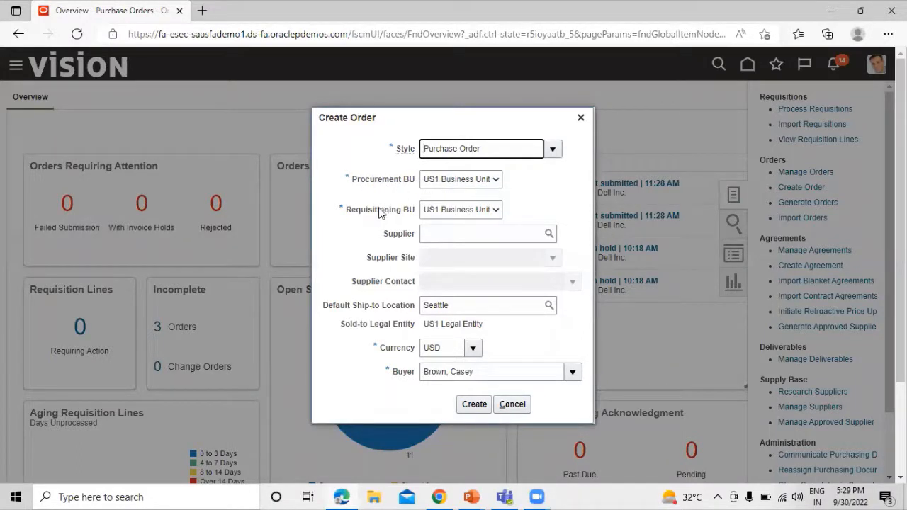
# Step: Search for "dell", select Dell Inc. as the order's supplier, and create the purchase order
pyautogui.click(549, 236)
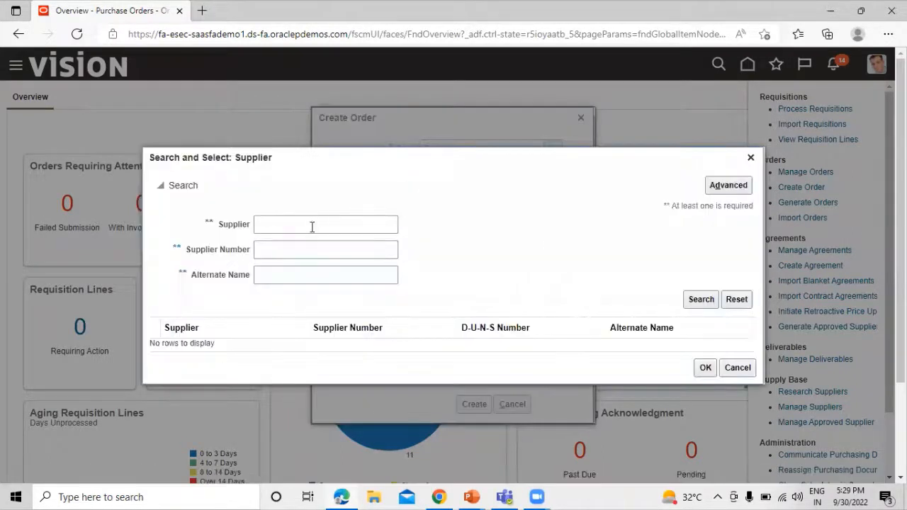
pyautogui.click(312, 227)
pyautogui.write('dell')
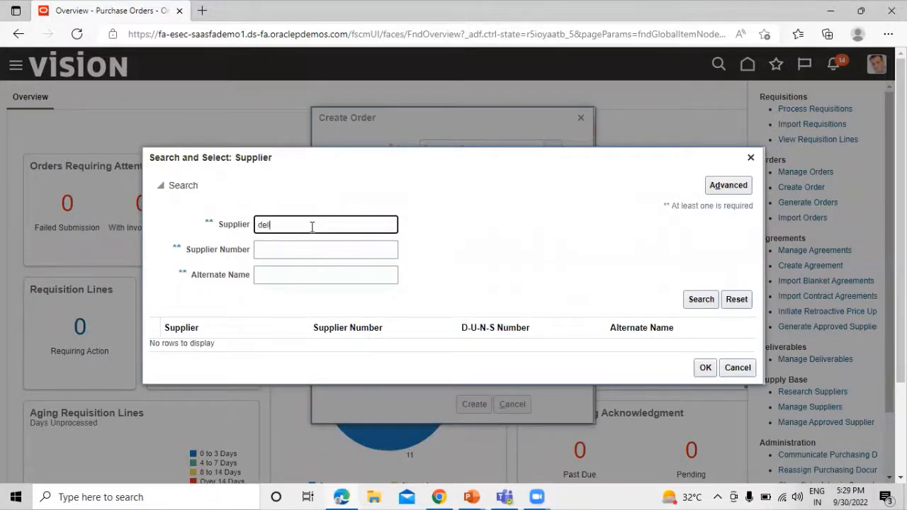
pyautogui.press('Return')
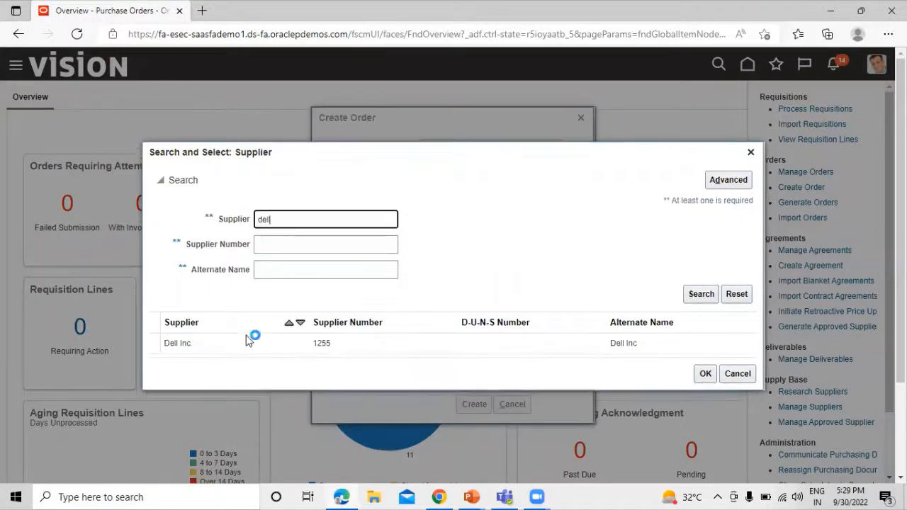
pyautogui.click(251, 342)
pyautogui.click(705, 374)
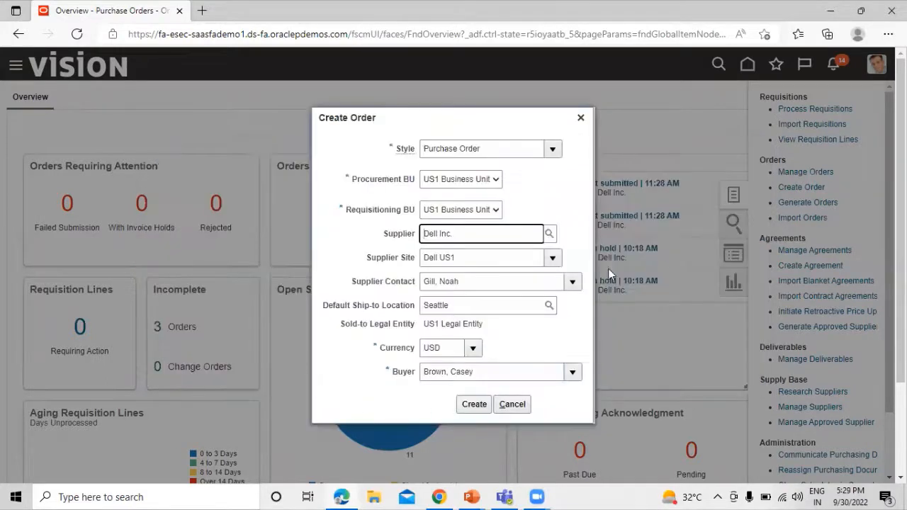
pyautogui.click(475, 404)
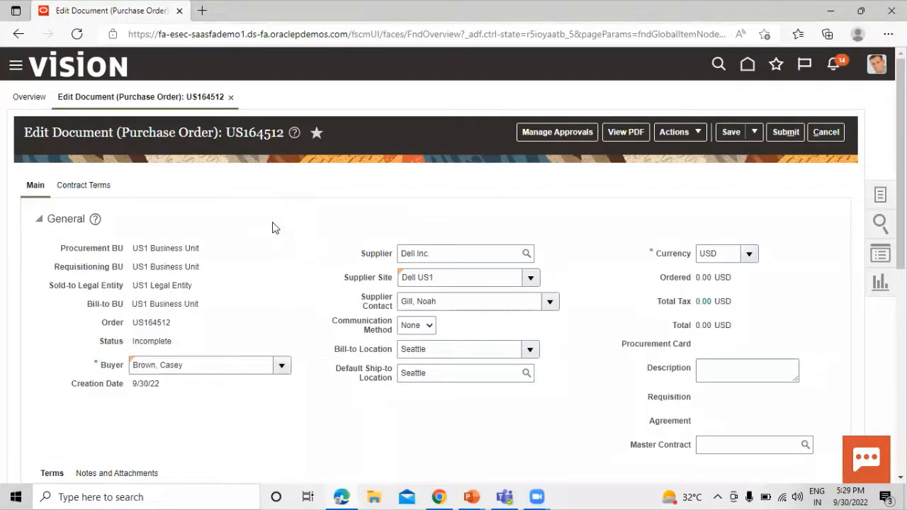
# Step: Review the new purchase order's general details, its terms including Pay on receipt, and its lines section
pyautogui.scroll(-3, 273, 227)
pyautogui.scroll(3, 273, 227)
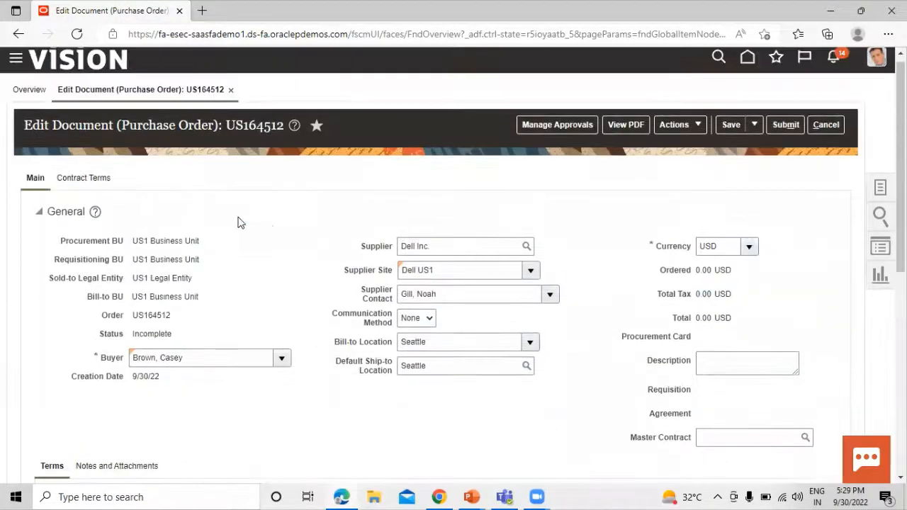
pyautogui.scroll(-2, 498, 205)
pyautogui.scroll(1, 226, 113)
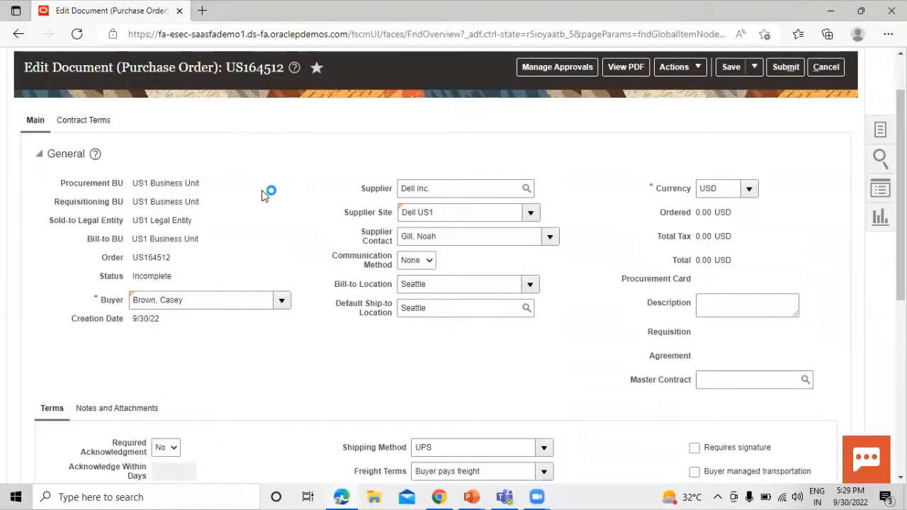
pyautogui.scroll(-5, 263, 196)
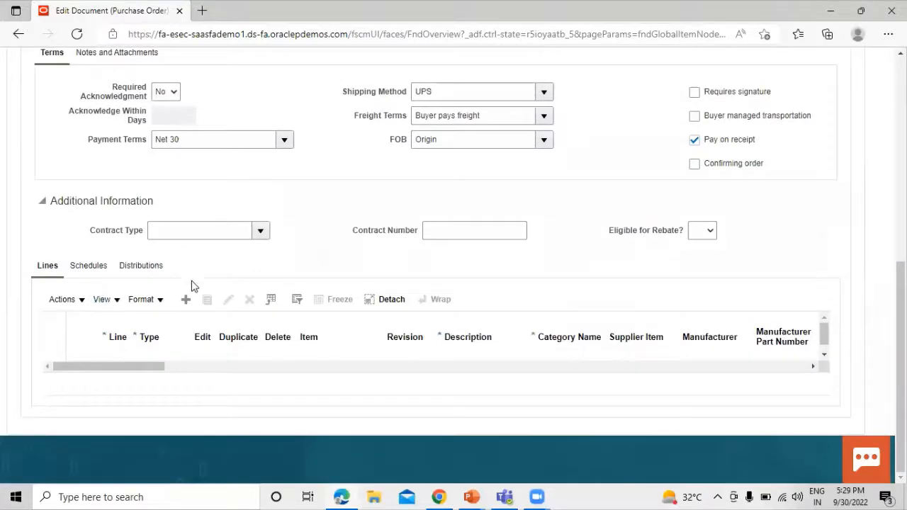
# Step: Review the purchase order's terms, including the available payment terms and the Pay on receipt option
pyautogui.scroll(2, 281, 290)
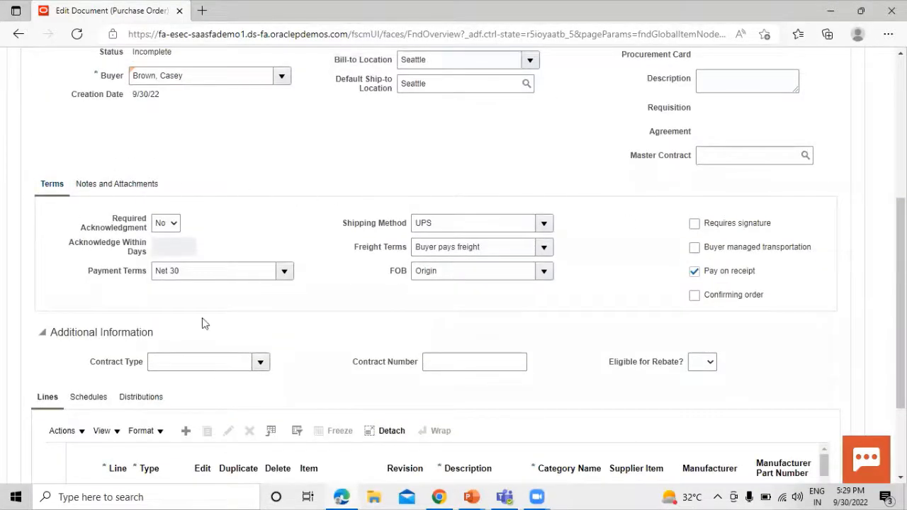
pyautogui.click(287, 276)
pyautogui.scroll(-1, 283, 229)
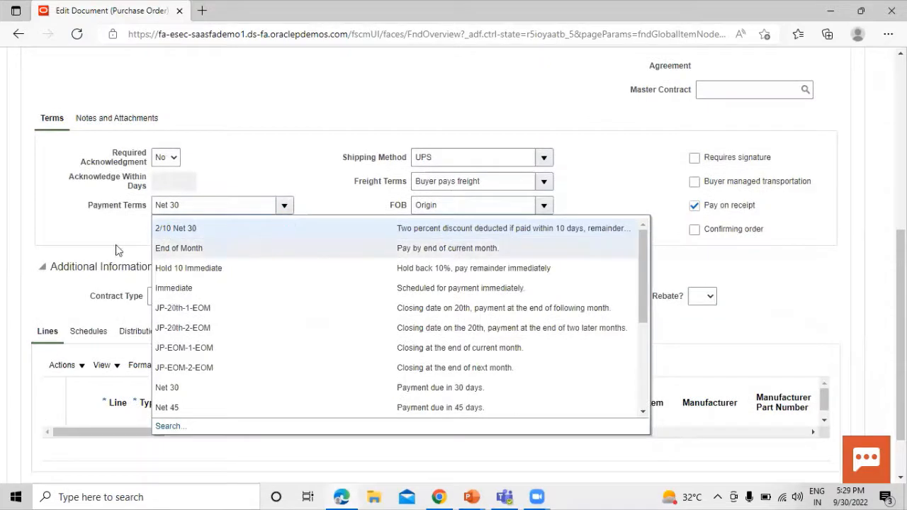
pyautogui.click(108, 223)
pyautogui.scroll(-1, 631, 256)
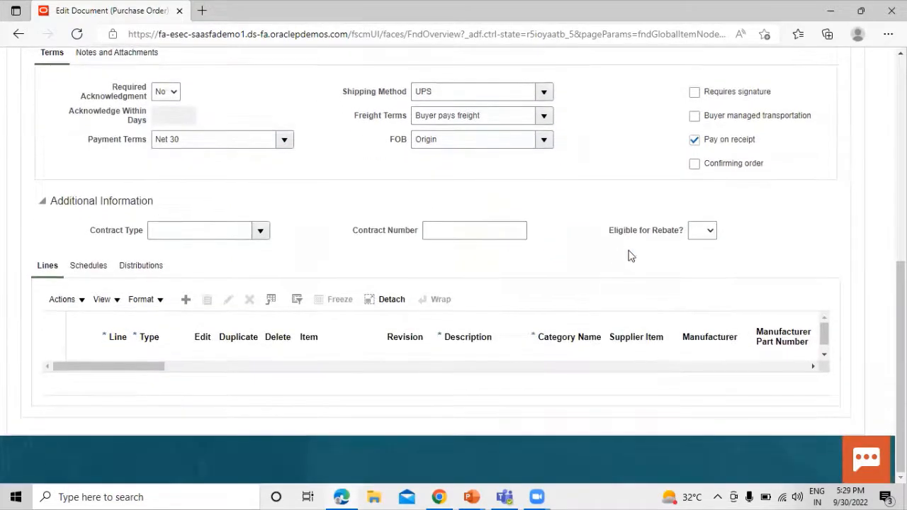
pyautogui.scroll(1, 614, 260)
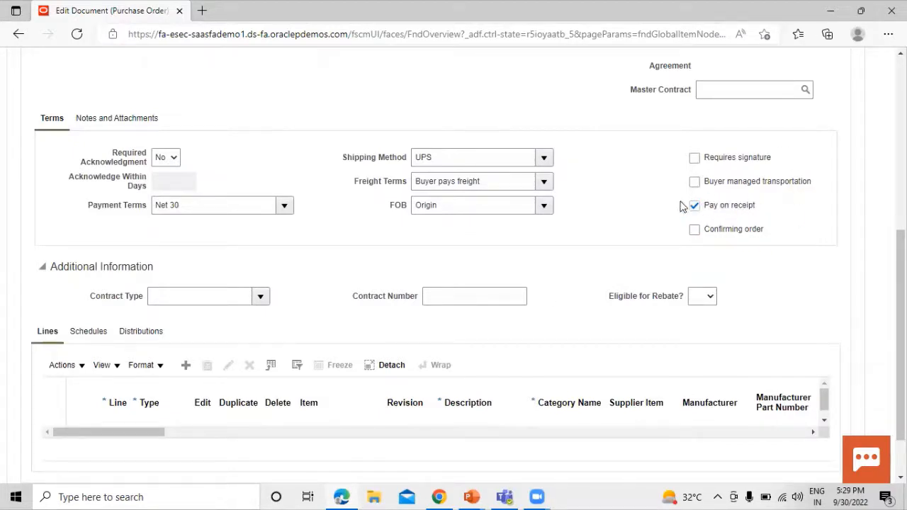
pyautogui.scroll(-1, 525, 274)
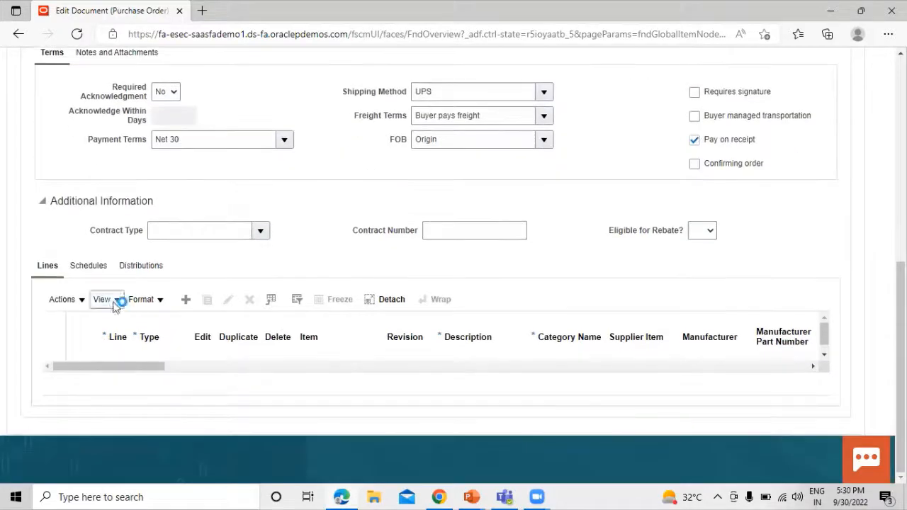
# Step: Add a Goods line to the purchase order for the item TATA1001 Roller Bearing
pyautogui.click(186, 299)
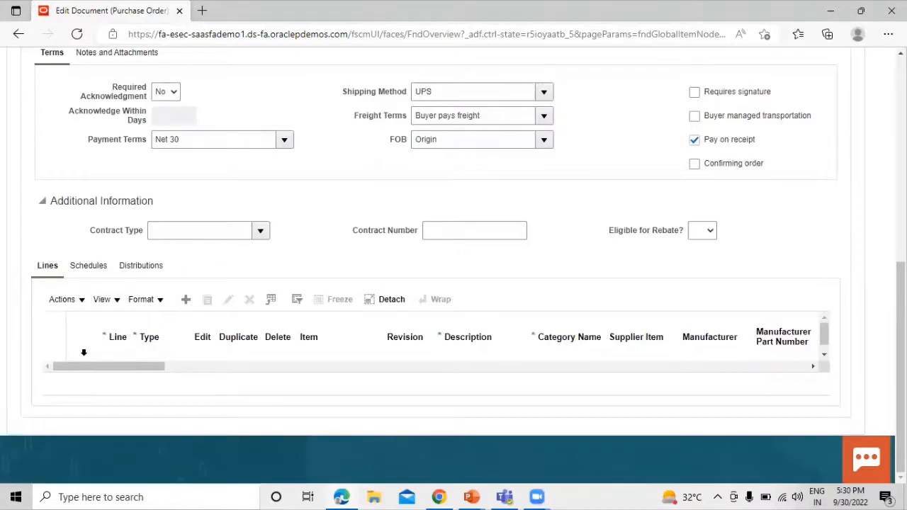
pyautogui.click(343, 379)
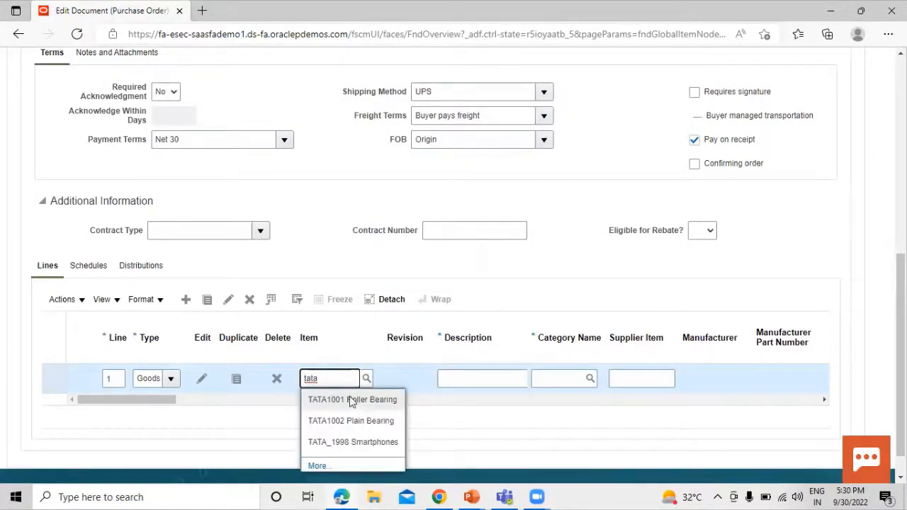
pyautogui.click(351, 400)
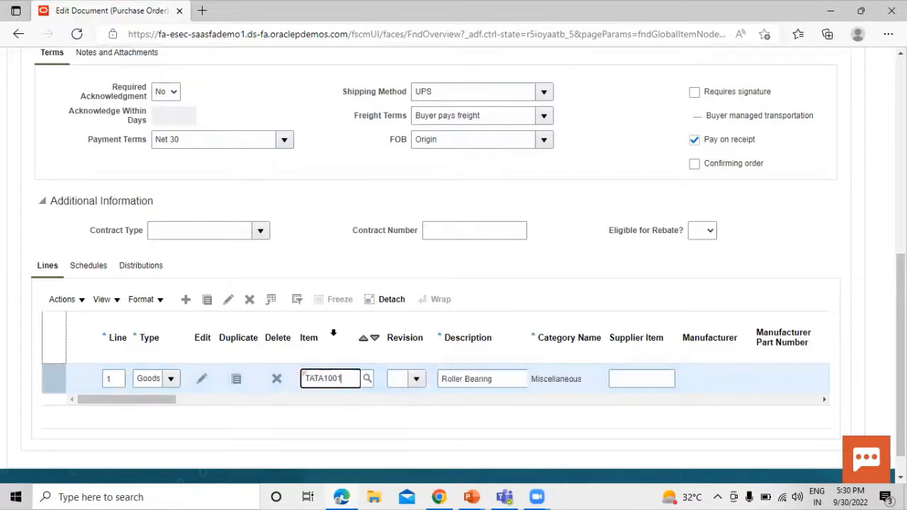
# Step: Set the Roller Bearing line's quantity to 10 and its base price to 200
pyautogui.moveTo(161, 403); pyautogui.dragTo(243, 402)
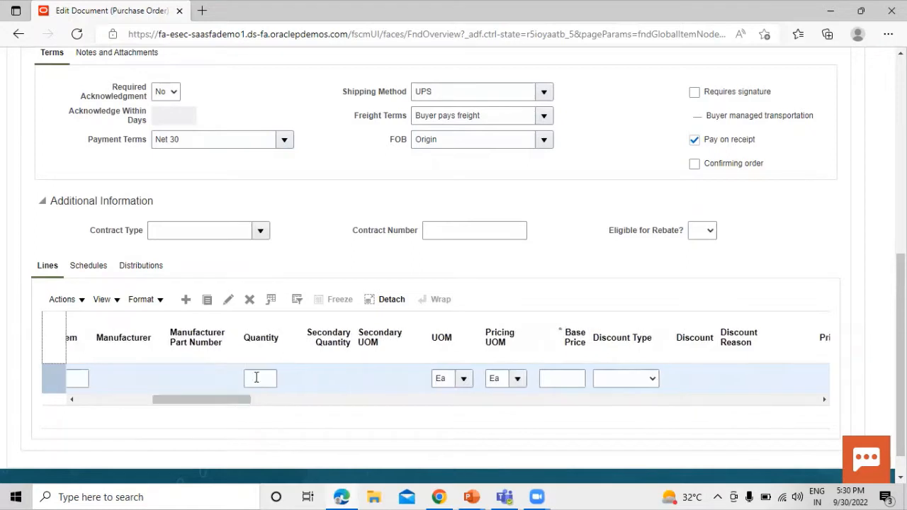
pyautogui.click(260, 378)
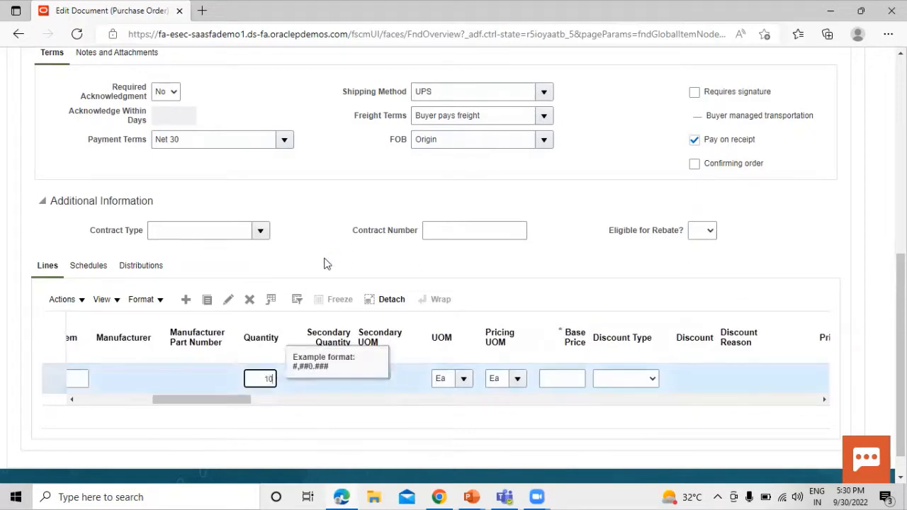
pyautogui.moveTo(229, 403); pyautogui.dragTo(262, 403)
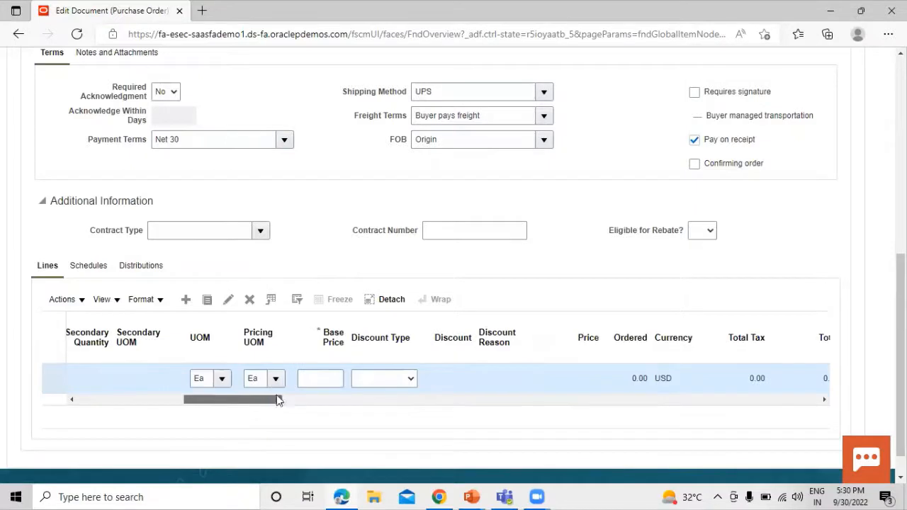
pyautogui.click(323, 379)
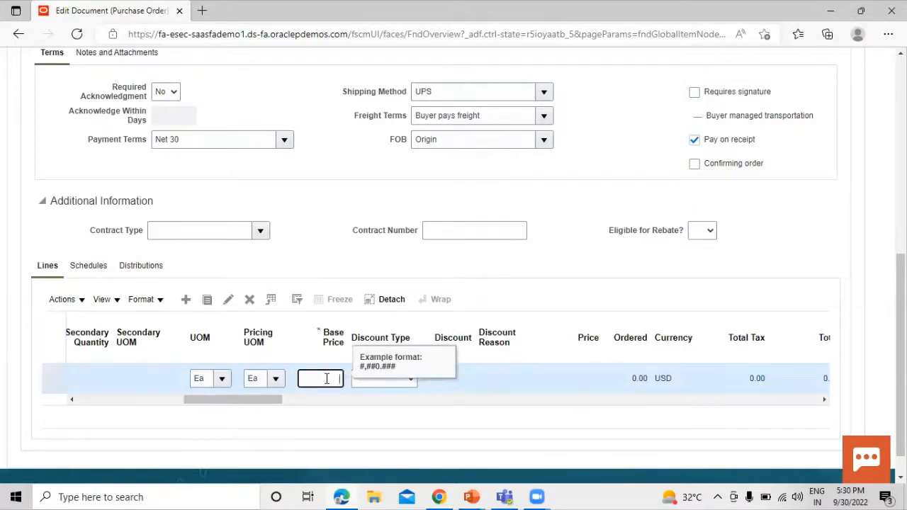
pyautogui.click(357, 414)
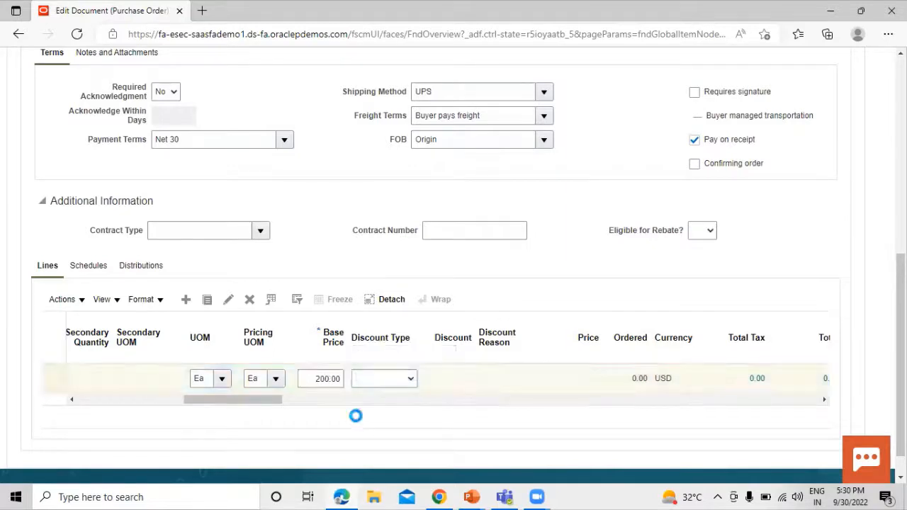
# Step: Set the line's requested delivery date to 10/1/22
pyautogui.moveTo(263, 405); pyautogui.dragTo(364, 404)
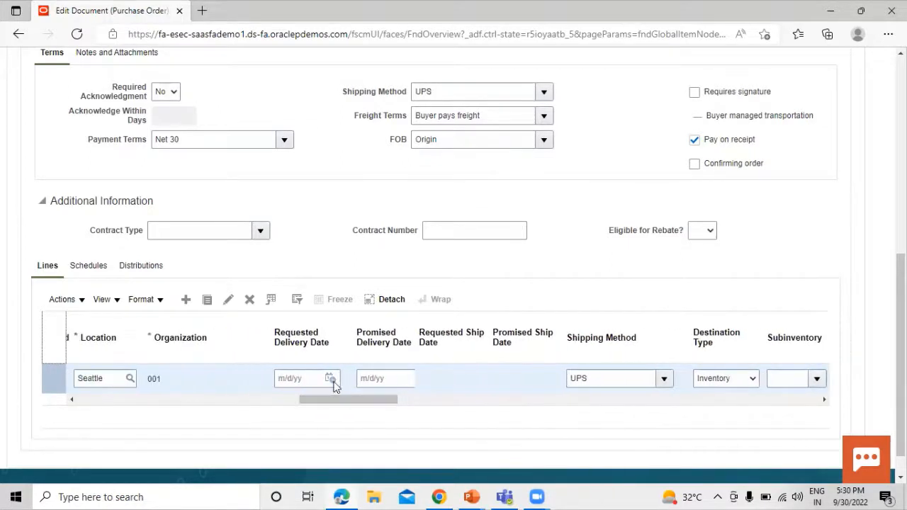
pyautogui.click(331, 380)
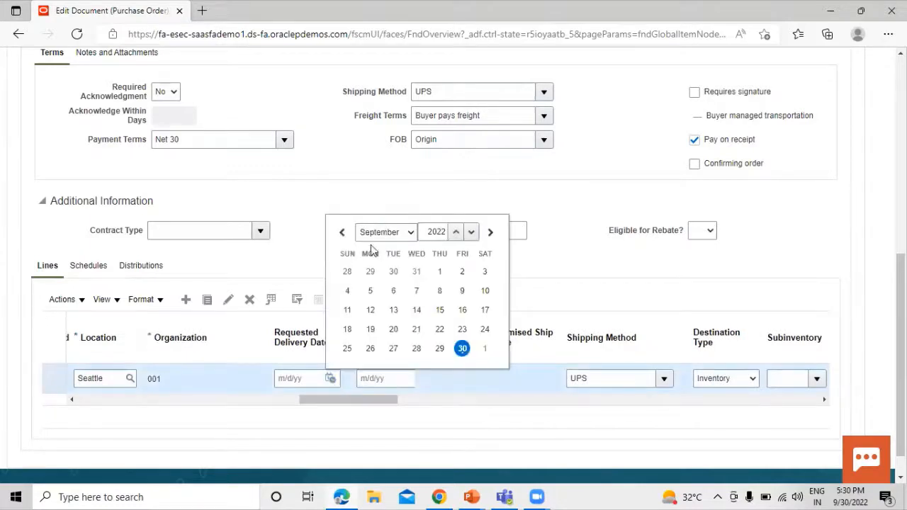
pyautogui.click(485, 348)
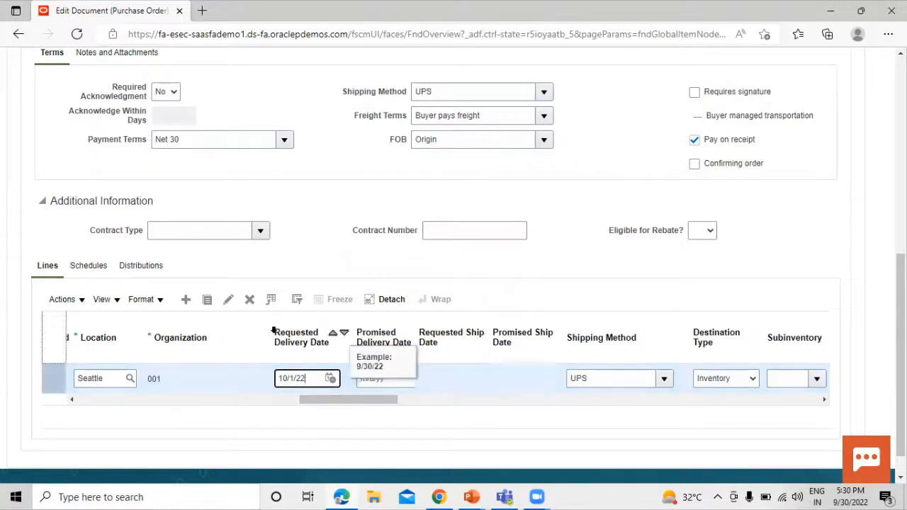
# Step: Set the line's match approval level to 3 Way and check the available invoice match options
pyautogui.moveTo(337, 403); pyautogui.dragTo(450, 406)
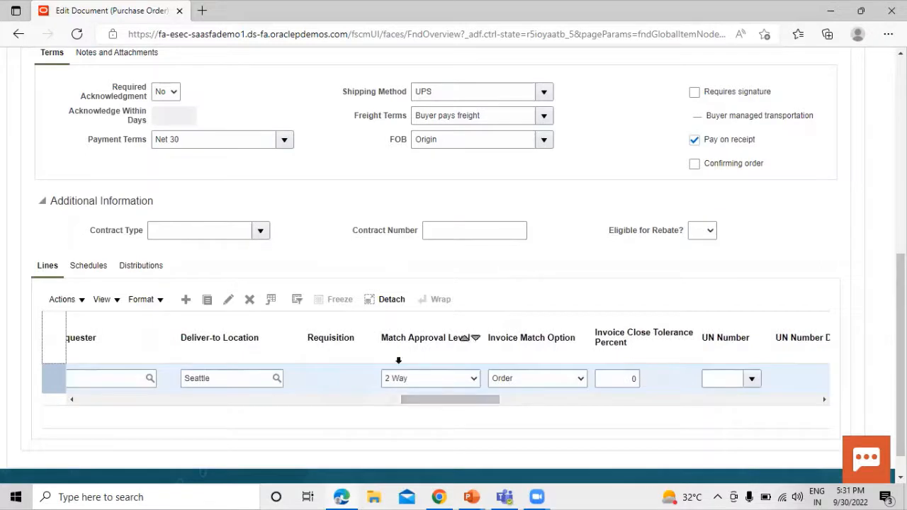
pyautogui.click(474, 379)
pyautogui.click(454, 406)
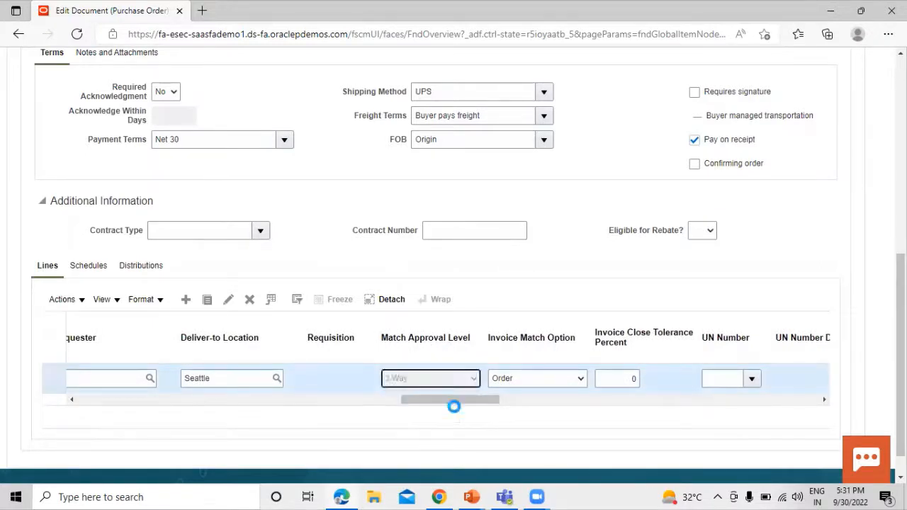
pyautogui.click(580, 379)
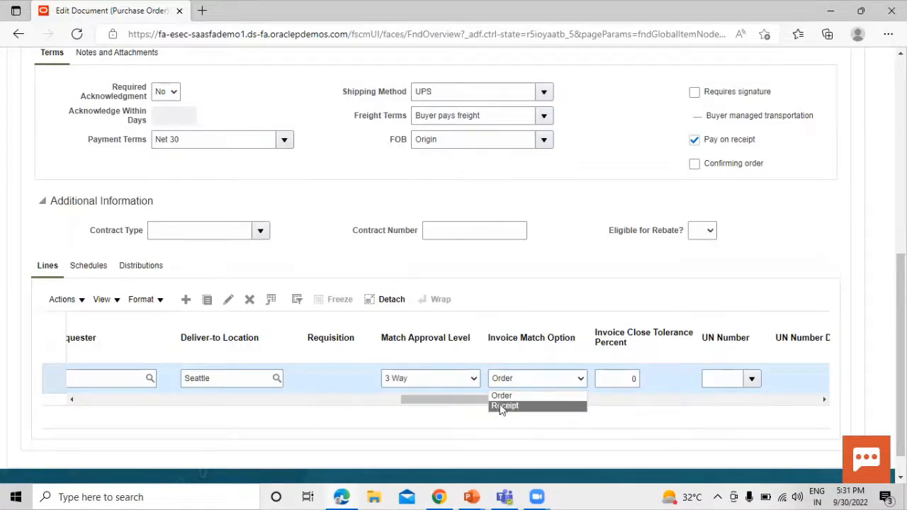
pyautogui.click(460, 418)
# Step: Review the completed line, the payment terms choices and the order's general details and totals
pyautogui.moveTo(474, 402); pyautogui.dragTo(99, 396)
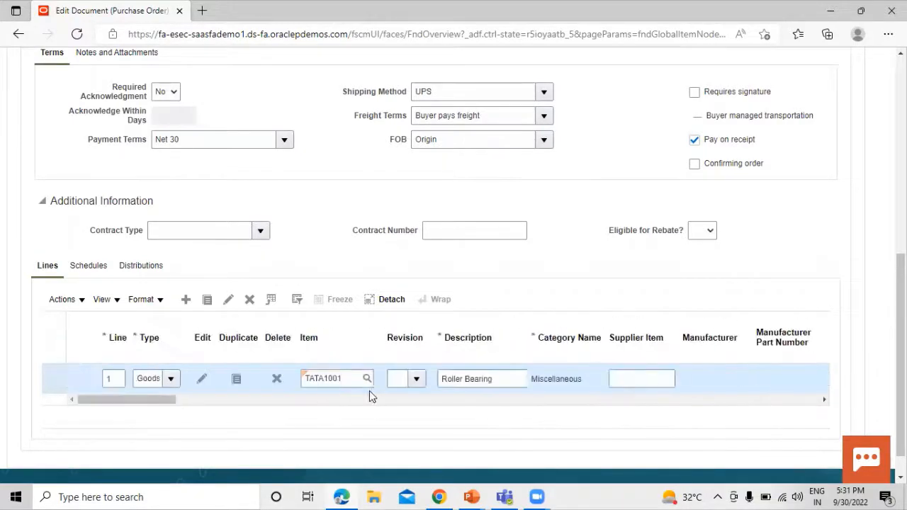
pyautogui.scroll(3, 283, 333)
pyautogui.scroll(-2, 202, 265)
pyautogui.scroll(1, 129, 185)
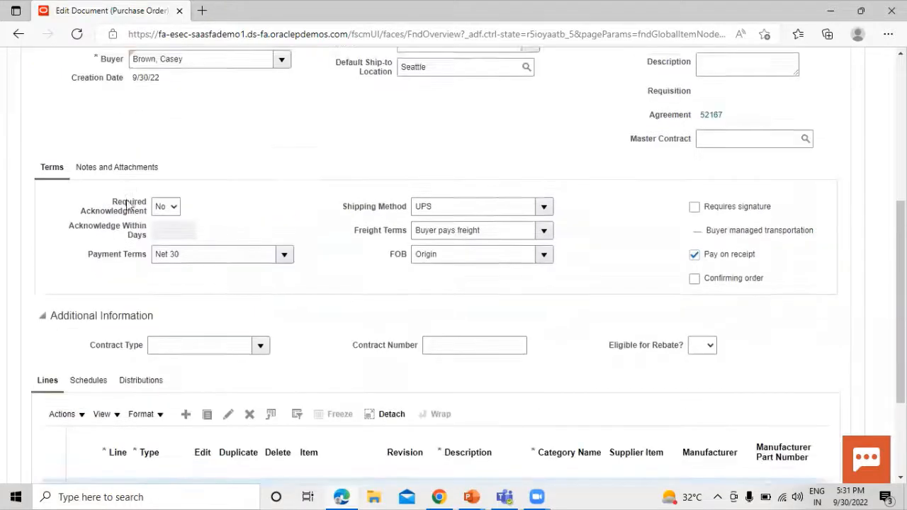
pyautogui.click(282, 273)
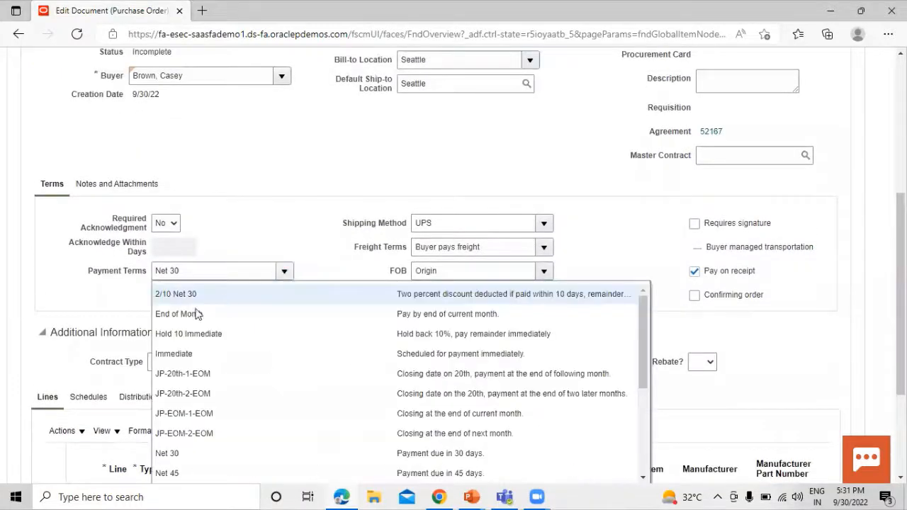
pyautogui.click(239, 278)
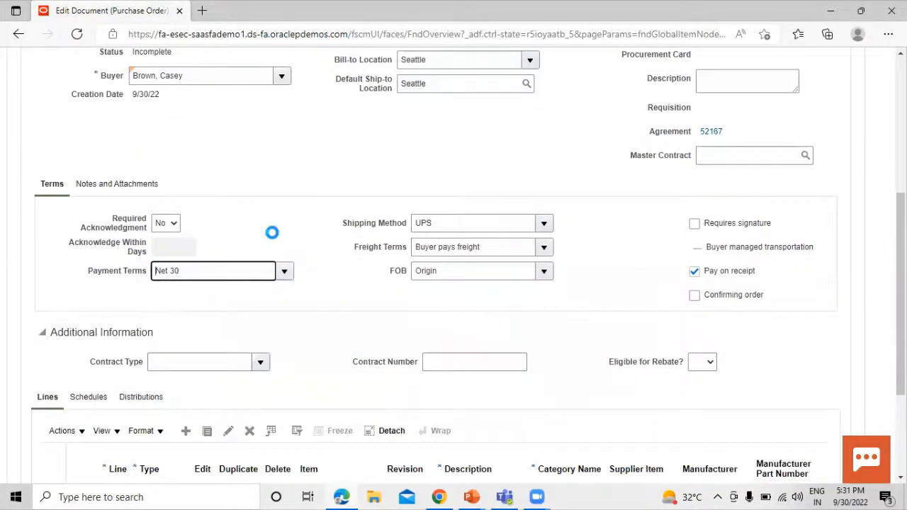
pyautogui.scroll(4, 277, 233)
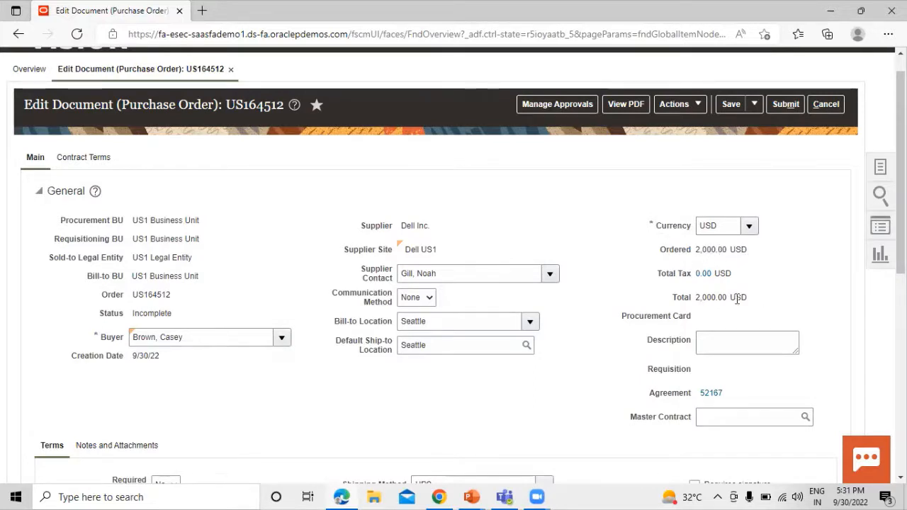
# Step: Save the Dell Inc. purchase order and submit it for approval
pyautogui.click(730, 104)
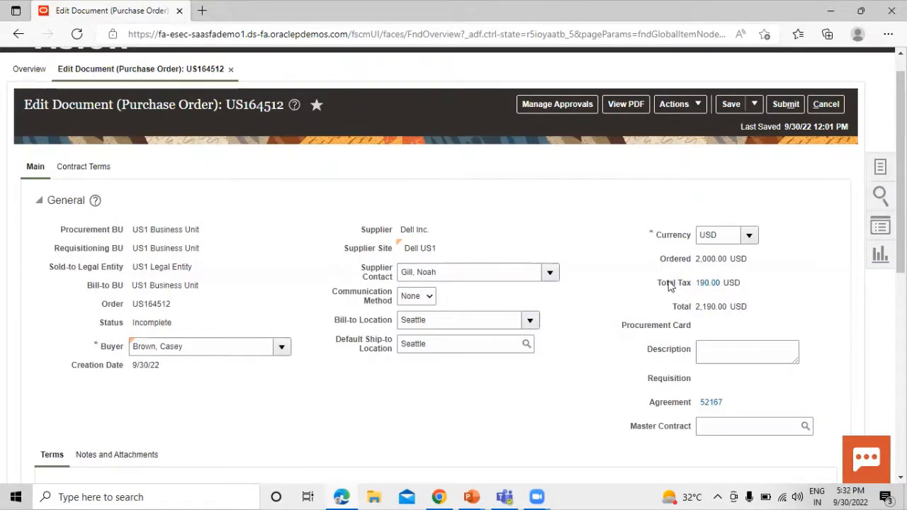
pyautogui.click(703, 284)
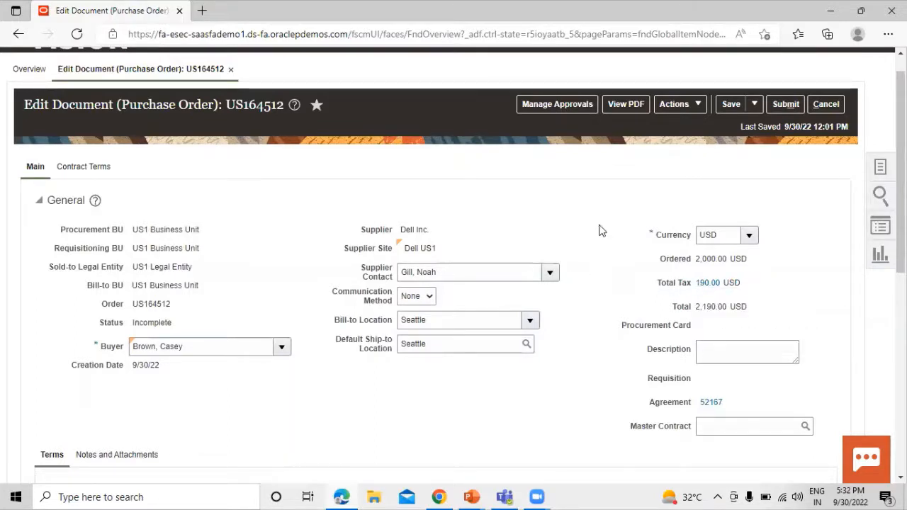
pyautogui.click(786, 104)
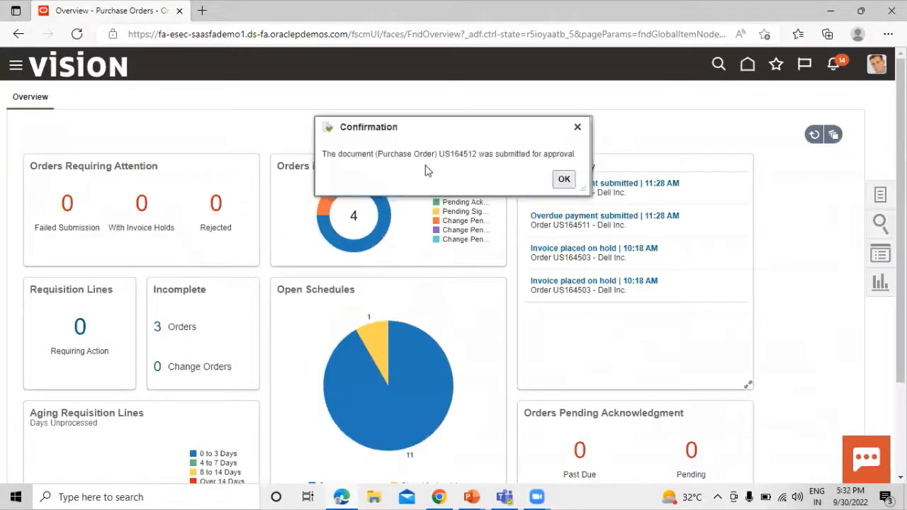
# Step: Copy the purchase order number from the confirmation and record it after "PO - " in a new Notepad document
pyautogui.moveTo(440, 153); pyautogui.dragTo(478, 167)
pyautogui.hotkey('ctrl', 'c')
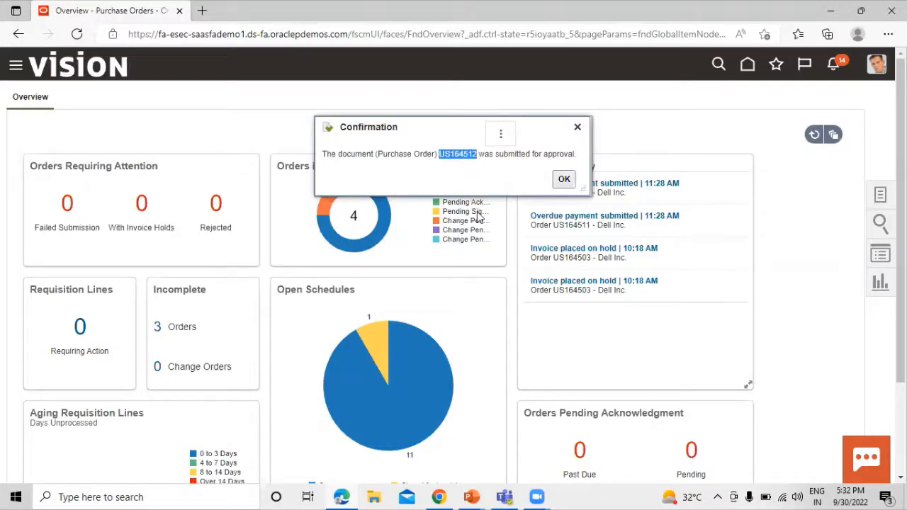
pyautogui.click(113, 497)
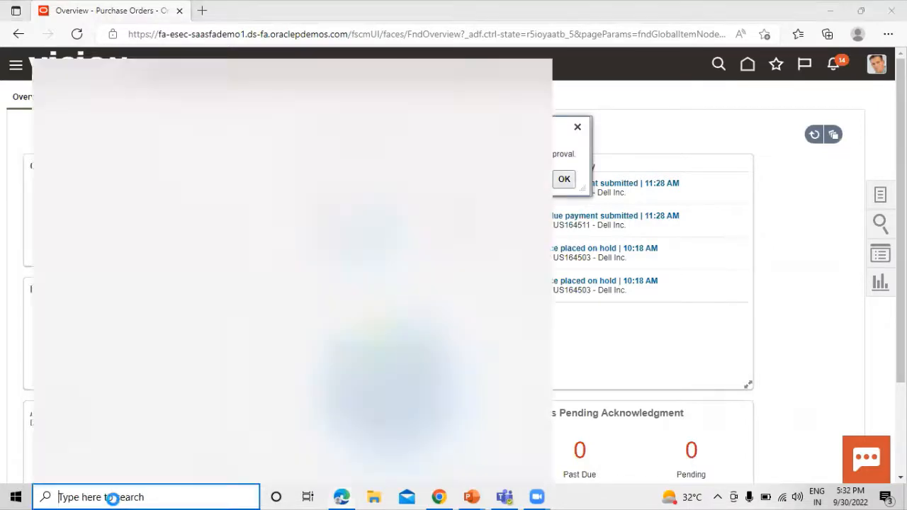
pyautogui.write('note')
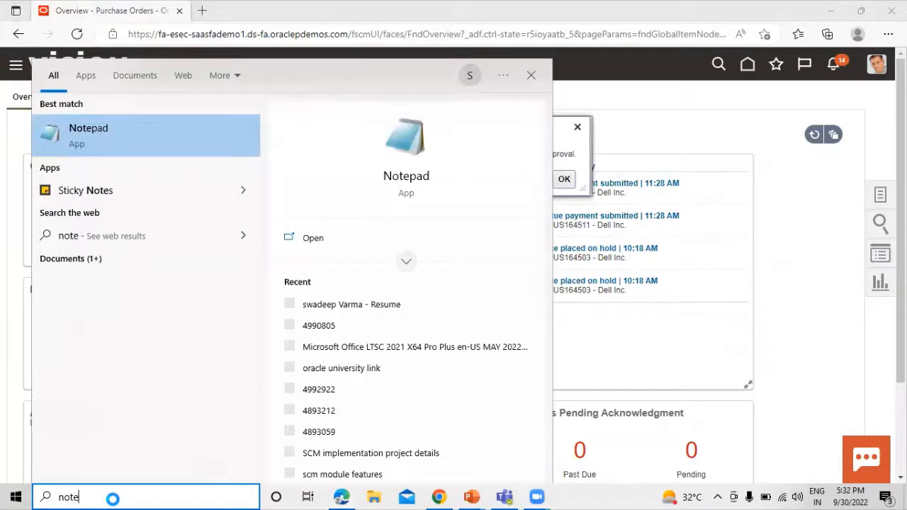
pyautogui.press('Escape')
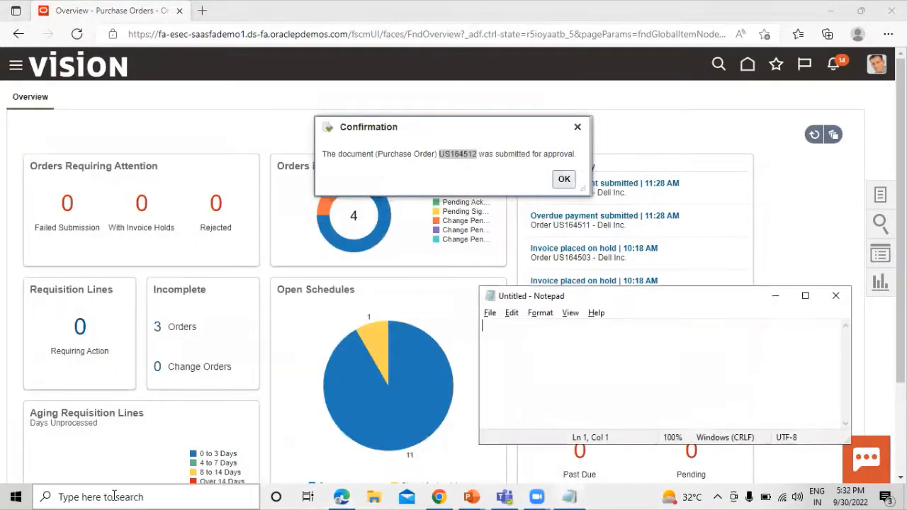
pyautogui.write('PO ')
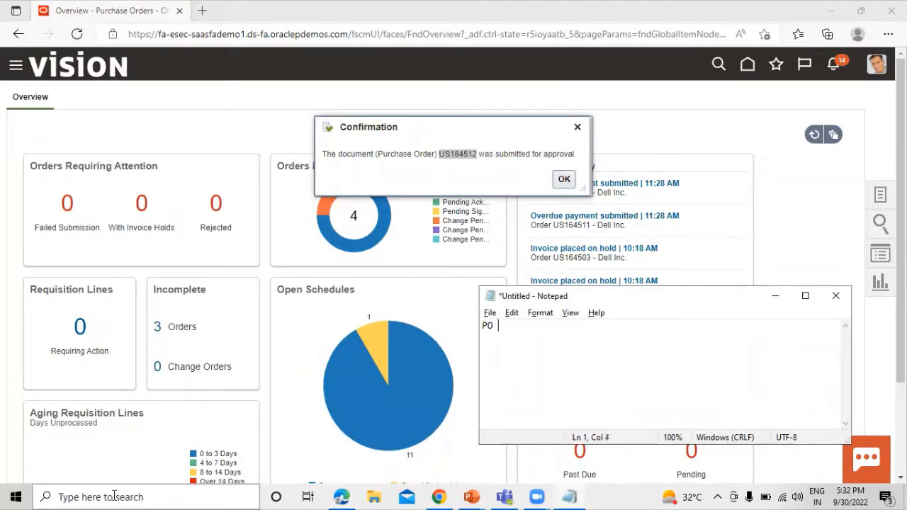
pyautogui.write('-')
pyautogui.hotkey('ctrl', 'v')
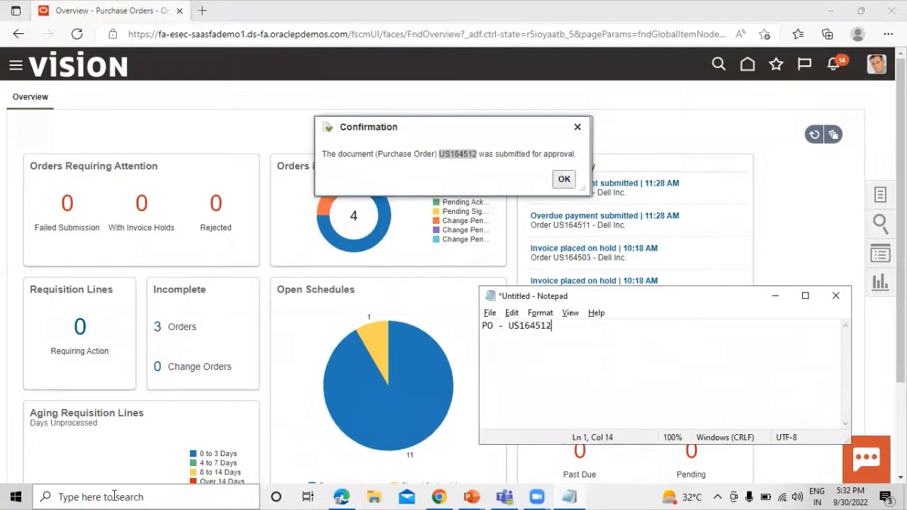
# Step: Close the order submission confirmation and open the Manage Orders task
pyautogui.click(465, 131)
pyautogui.click(564, 179)
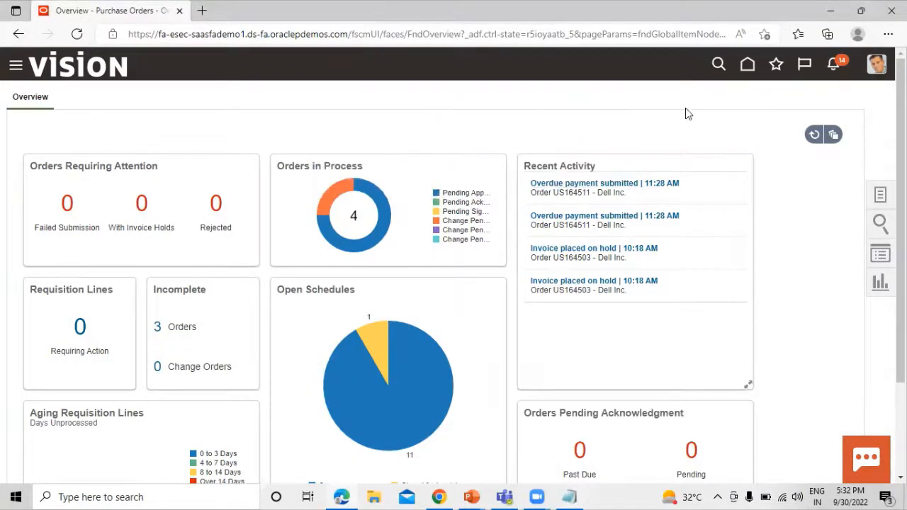
pyautogui.click(880, 199)
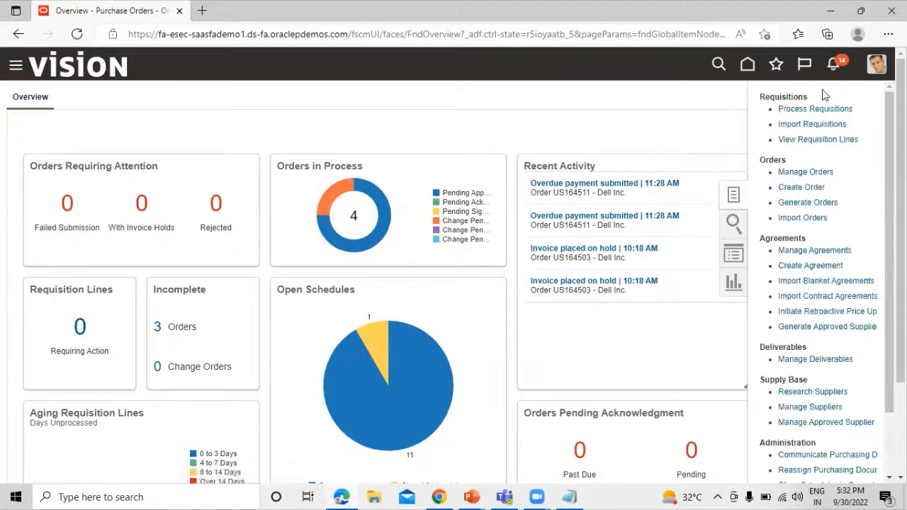
pyautogui.click(808, 172)
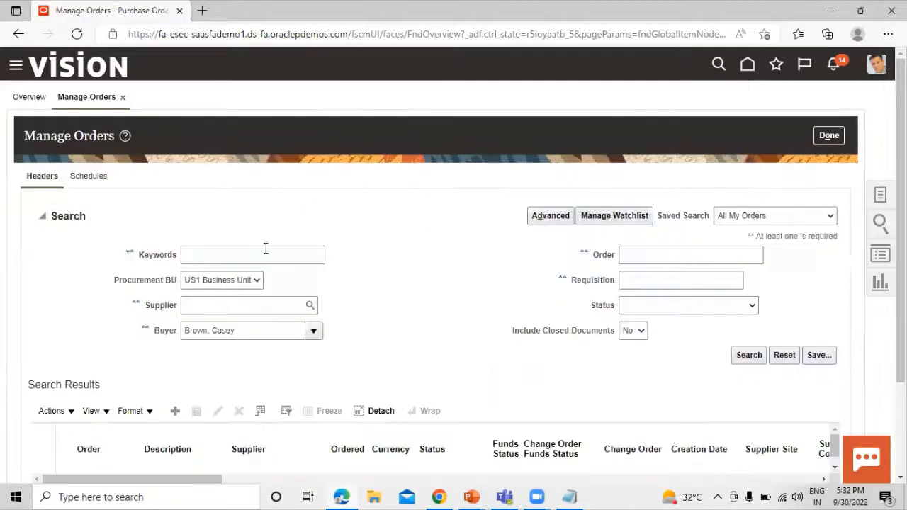
# Step: Look up the new purchase order by its number without a buyer filter, check its status, and close Manage Orders
pyautogui.click(712, 255)
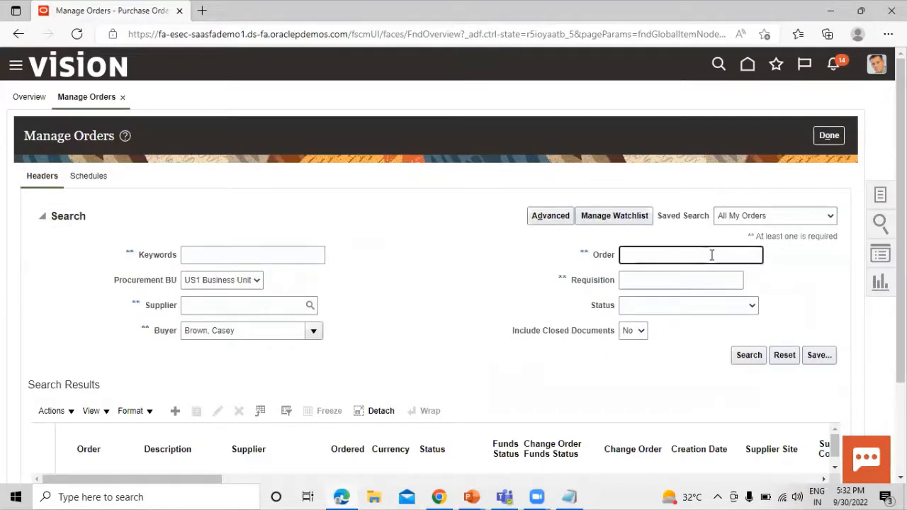
pyautogui.hotkey('ctrl', 'v')
pyautogui.moveTo(286, 330); pyautogui.dragTo(134, 330)
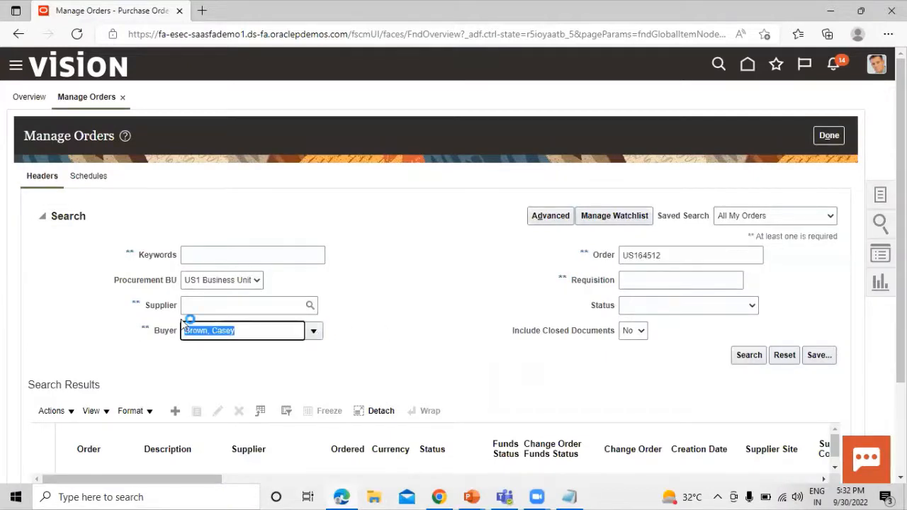
pyautogui.press('BackSpace')
pyautogui.click(747, 355)
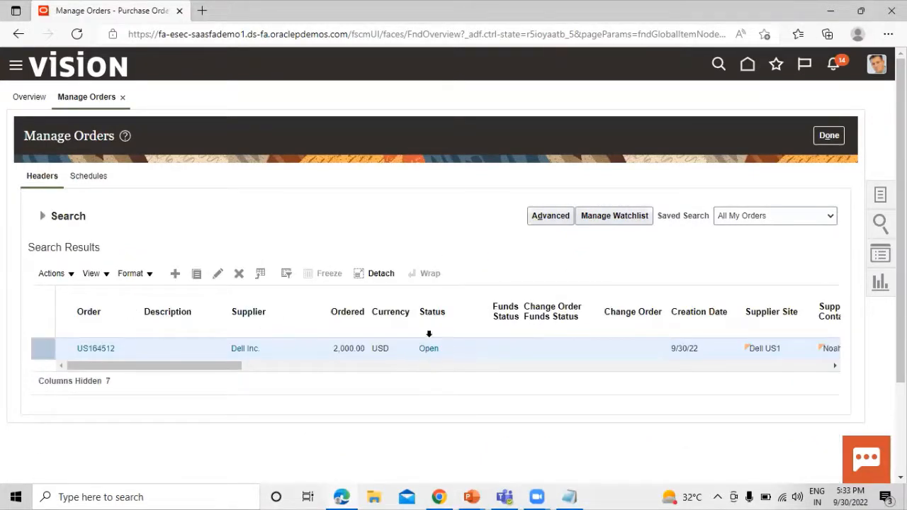
pyautogui.moveTo(135, 367); pyautogui.dragTo(135, 369)
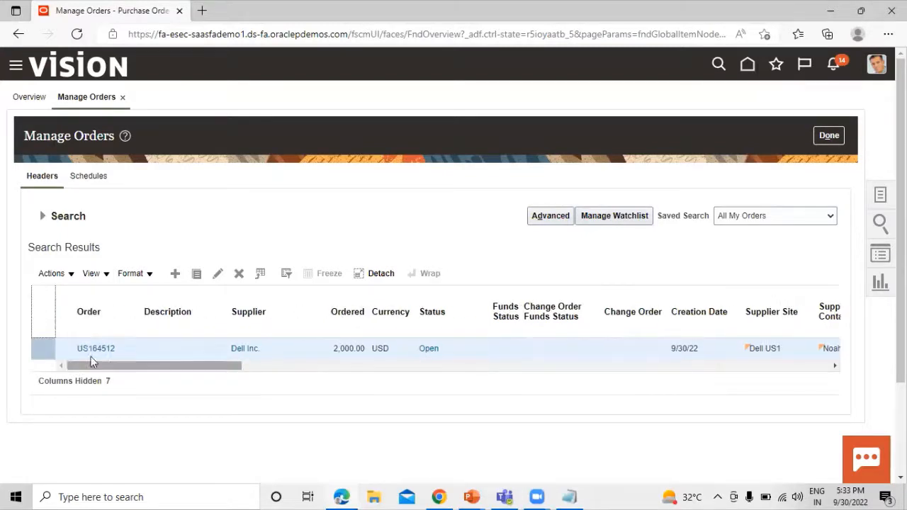
pyautogui.click(830, 136)
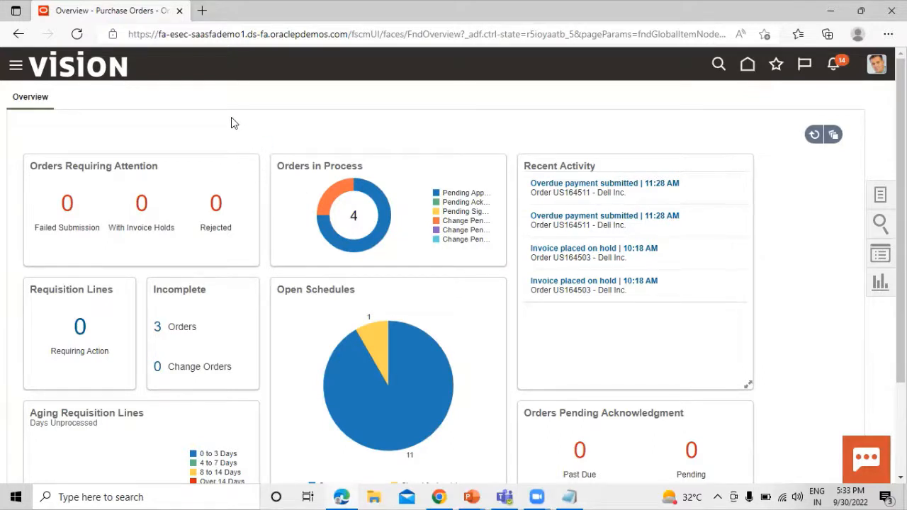
# Step: Go to the Inventory Management work area
pyautogui.click(16, 69)
pyautogui.scroll(-3, 132, 146)
pyautogui.scroll(-1, 134, 153)
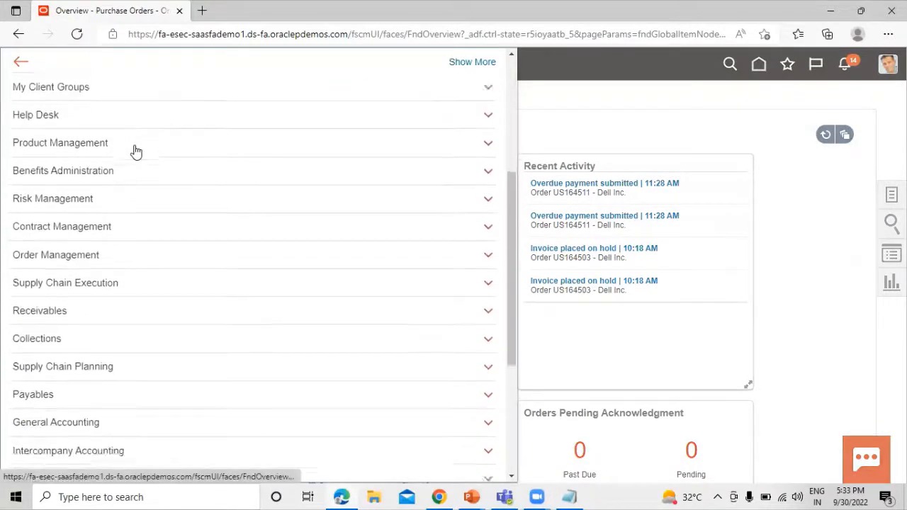
pyautogui.scroll(-1, 136, 184)
pyautogui.click(140, 209)
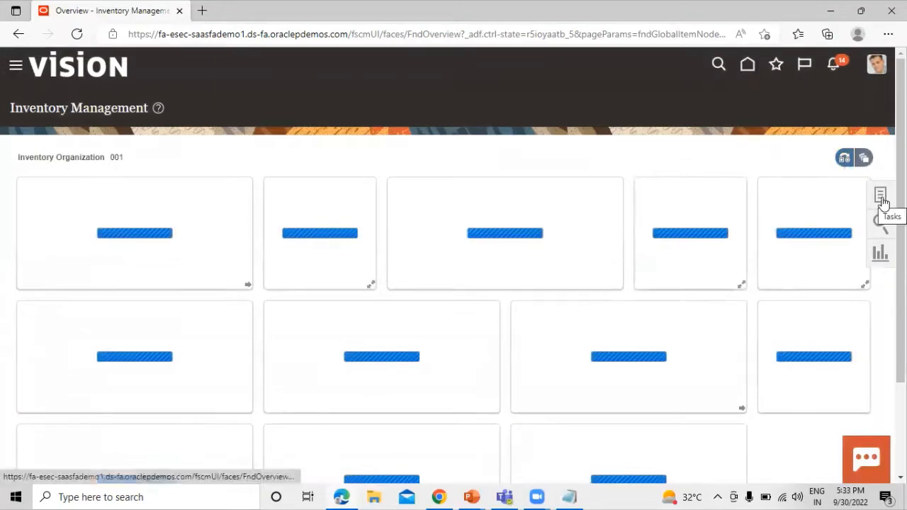
# Step: Show the Receipts tasks for the inventory organization and open Receive Expected Shipments
pyautogui.click(881, 197)
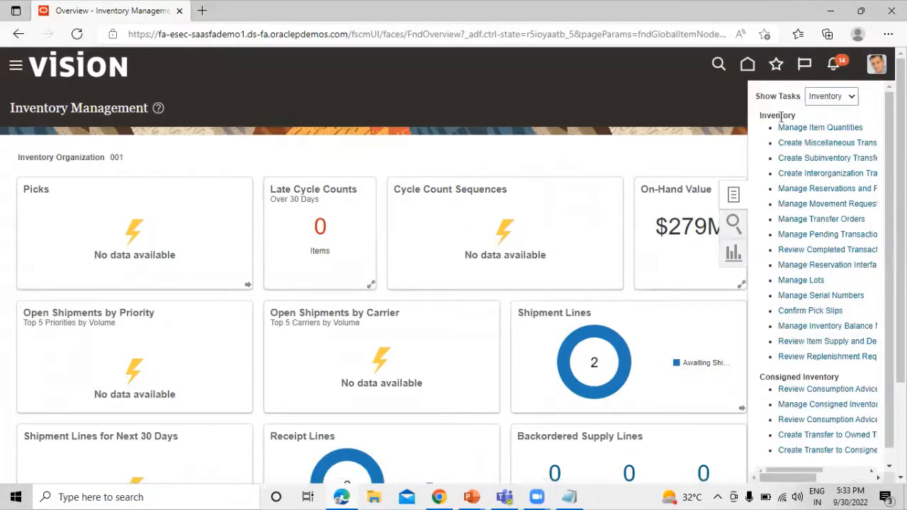
pyautogui.click(844, 100)
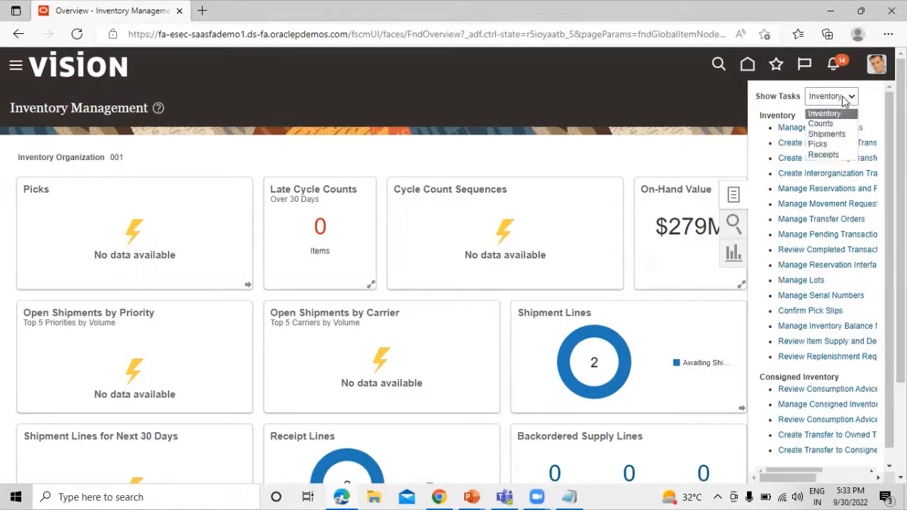
pyautogui.click(828, 153)
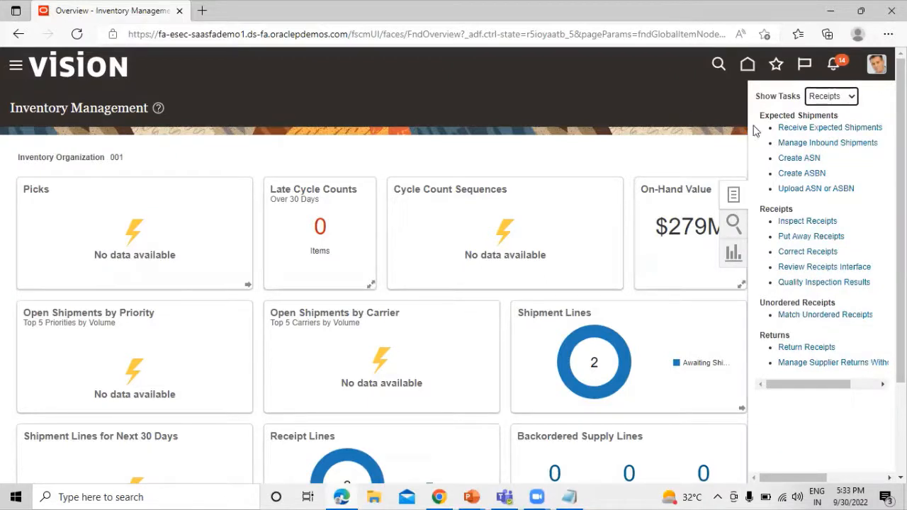
pyautogui.click(822, 132)
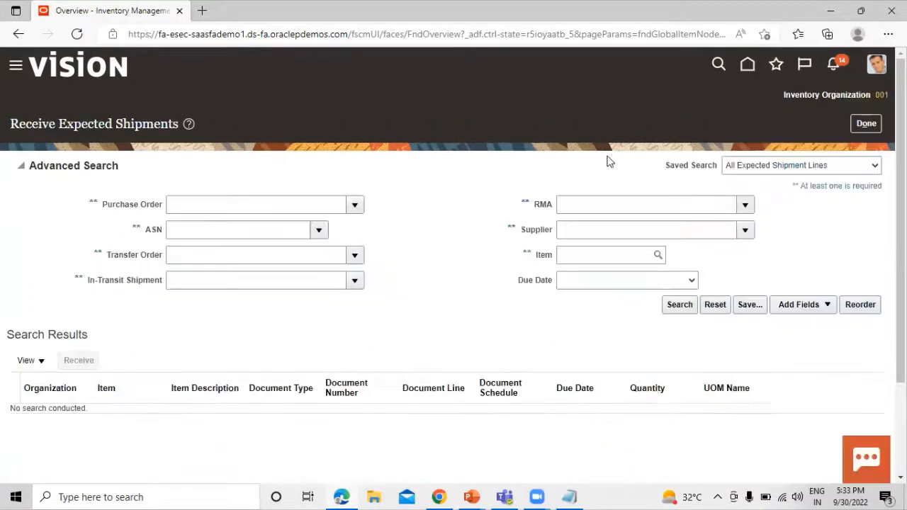
# Step: Search the expected shipments by the new purchase order's number and start receiving the Roller Bearing line
pyautogui.click(230, 203)
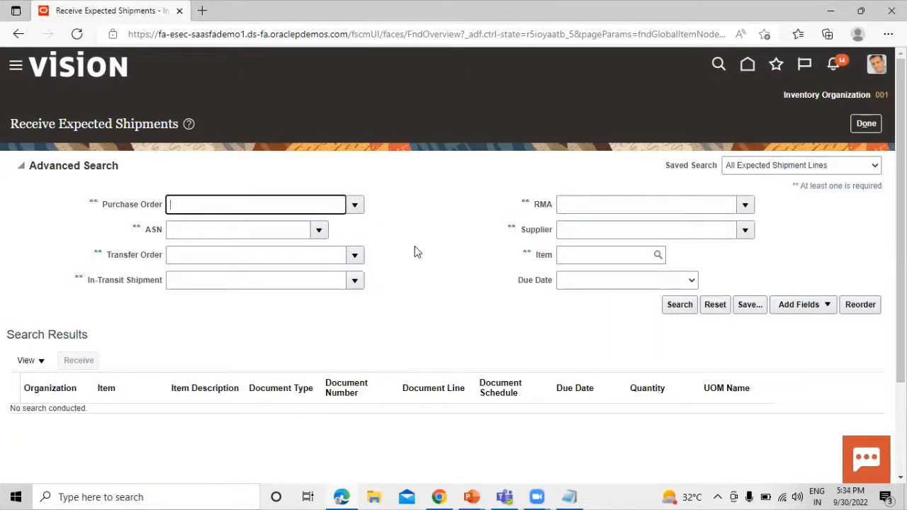
pyautogui.write('US164512')
pyautogui.click(681, 304)
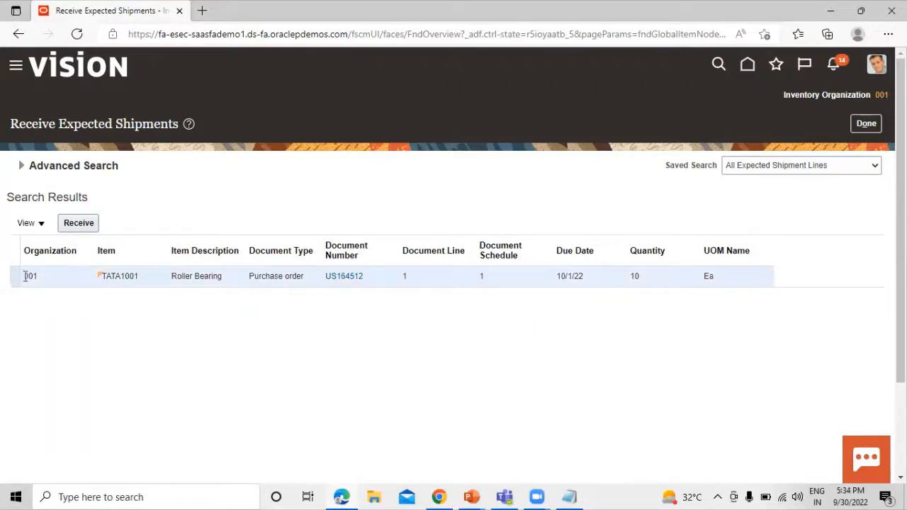
pyautogui.click(79, 223)
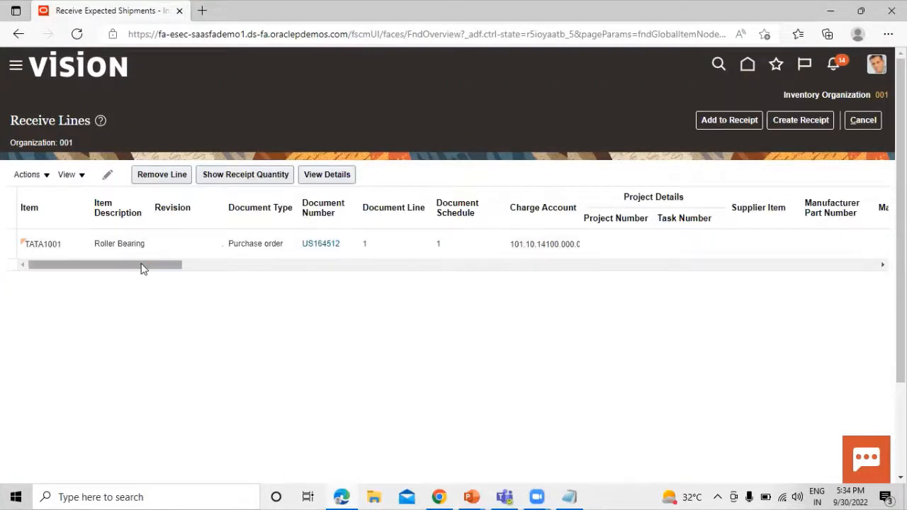
# Step: Set the receive line's quantity to 10 and its destination type to Receiving
pyautogui.moveTo(141, 268); pyautogui.dragTo(32, 271)
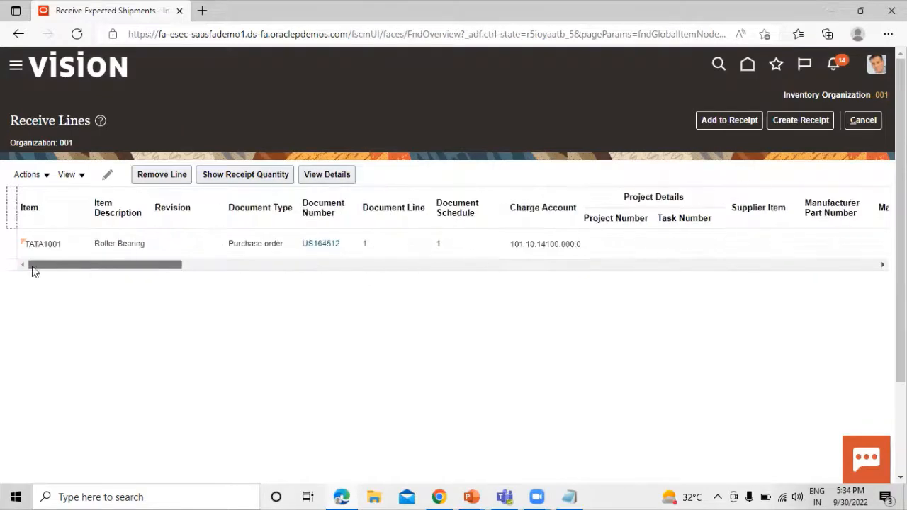
pyautogui.moveTo(97, 268); pyautogui.dragTo(279, 281)
pyautogui.click(347, 242)
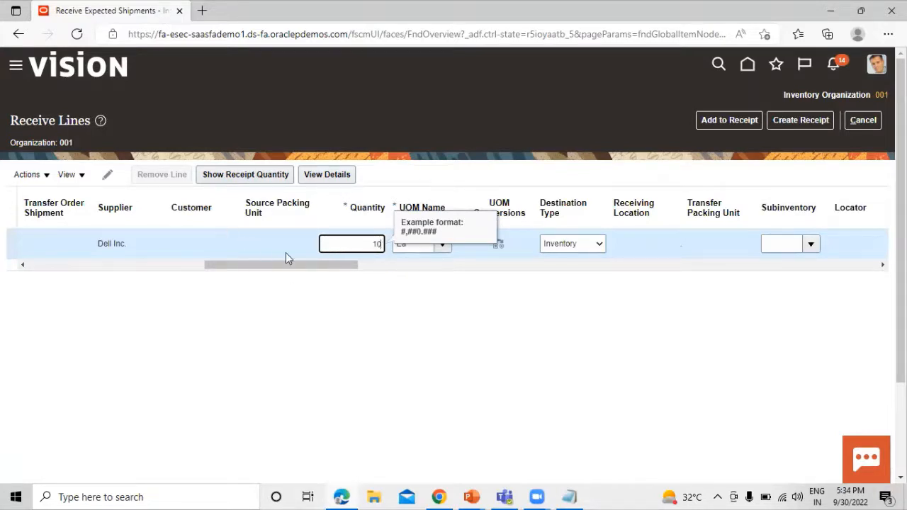
pyautogui.moveTo(315, 266); pyautogui.dragTo(366, 271)
pyautogui.click(354, 247)
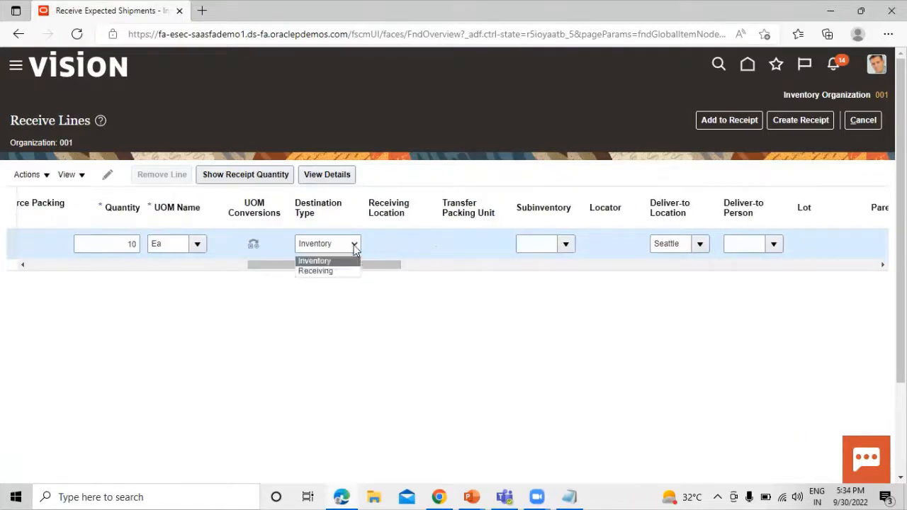
pyautogui.click(346, 270)
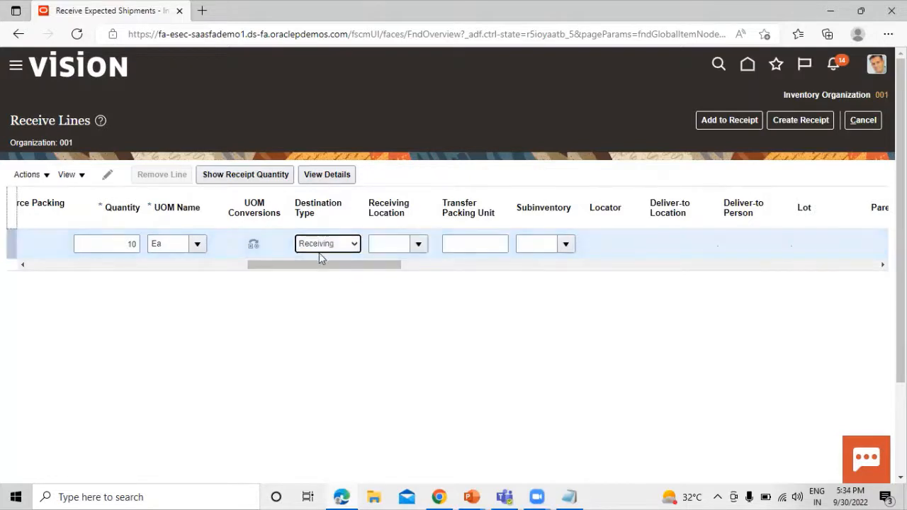
# Step: Find locations matching "tata" and set the line's receiving location to TATA INVENTORY LOCATION
pyautogui.click(422, 244)
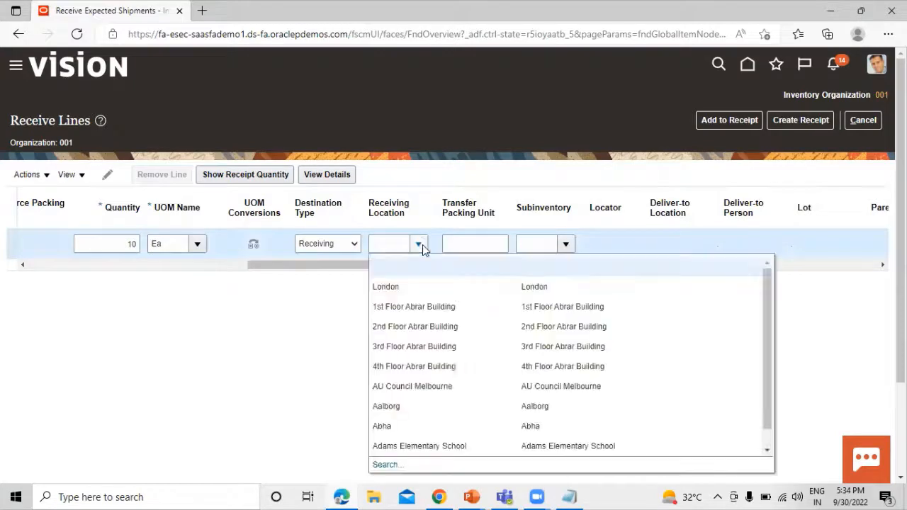
pyautogui.scroll(-1, 376, 414)
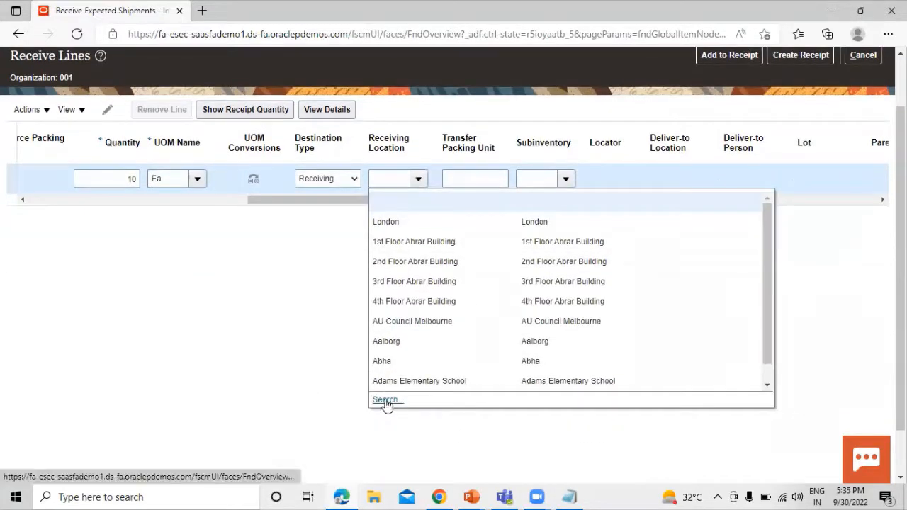
pyautogui.click(384, 401)
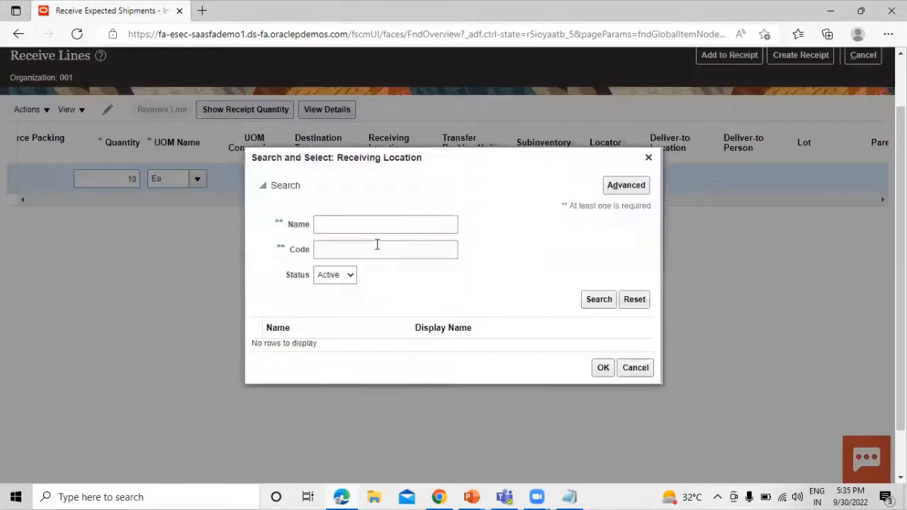
pyautogui.click(391, 229)
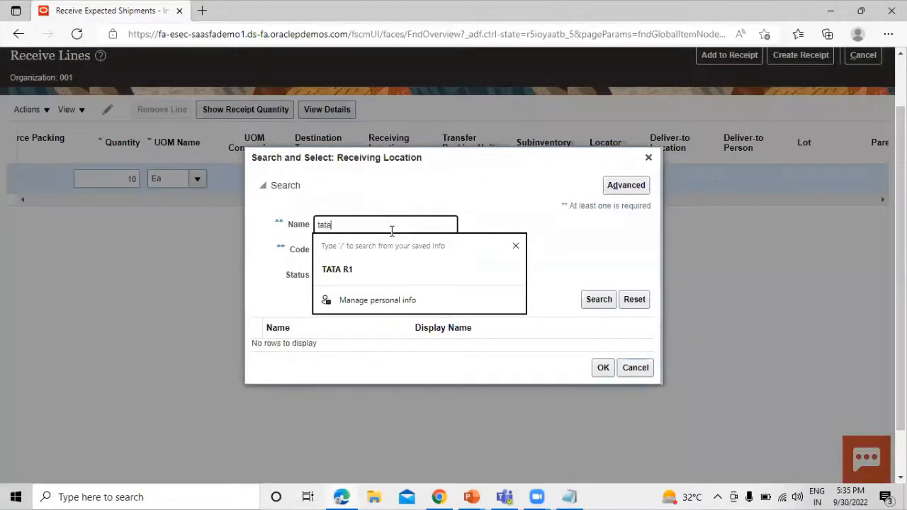
pyautogui.press('Return')
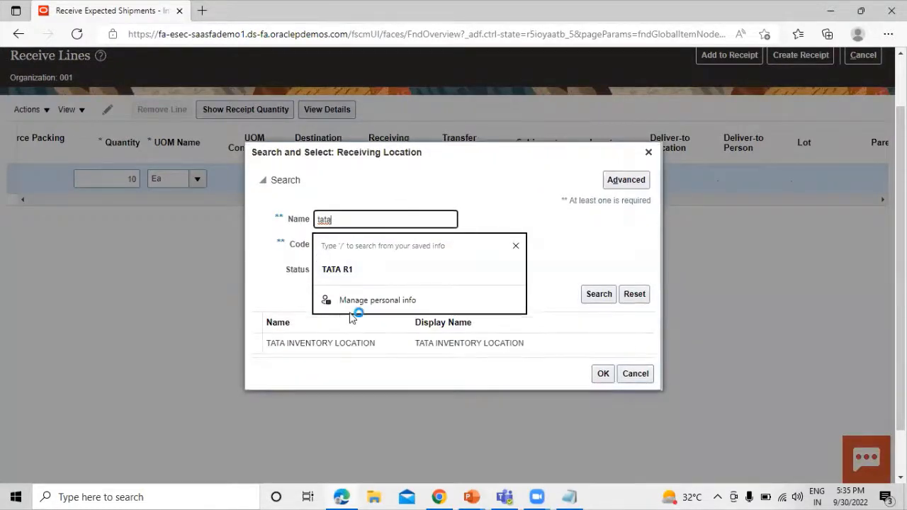
pyautogui.click(362, 342)
pyautogui.click(603, 373)
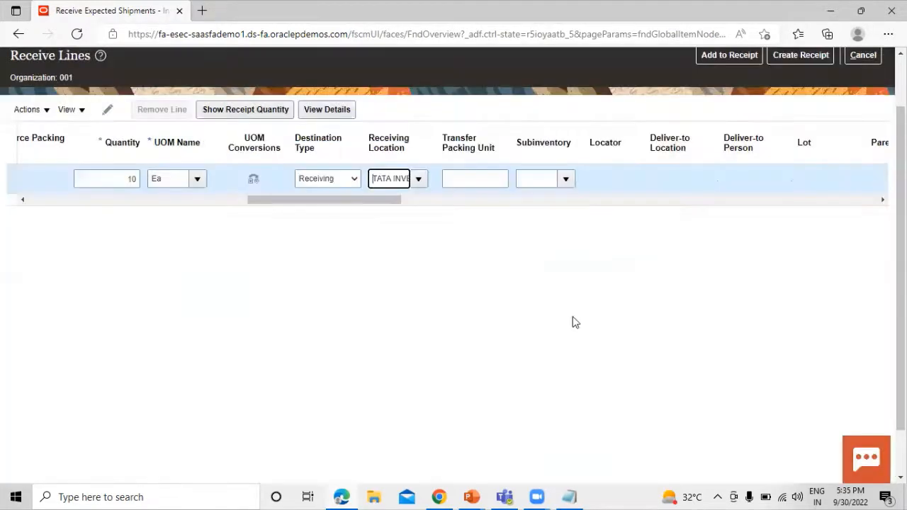
# Step: Create a receipt from the Roller Bearing line, accepting the receiving location mismatch, and review the receipt header and lines
pyautogui.moveTo(366, 201); pyautogui.dragTo(94, 209)
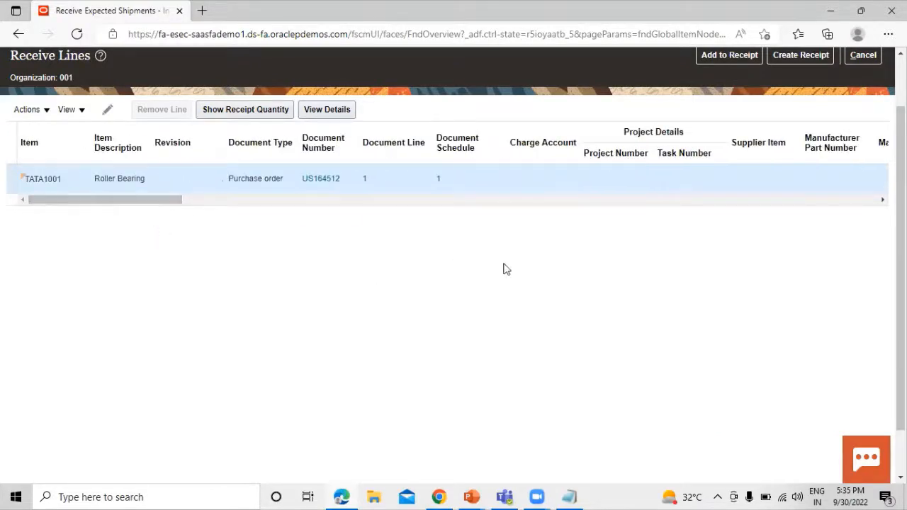
pyautogui.scroll(1, 730, 163)
pyautogui.click(800, 122)
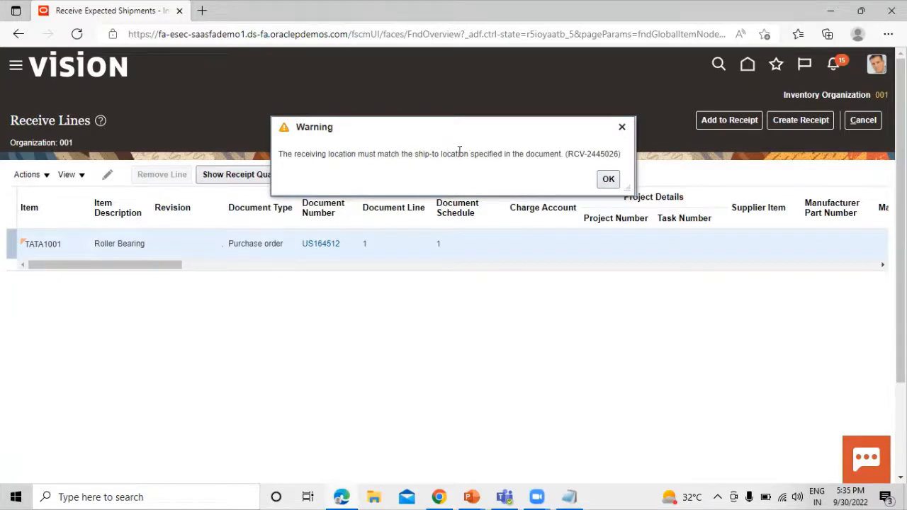
pyautogui.click(608, 181)
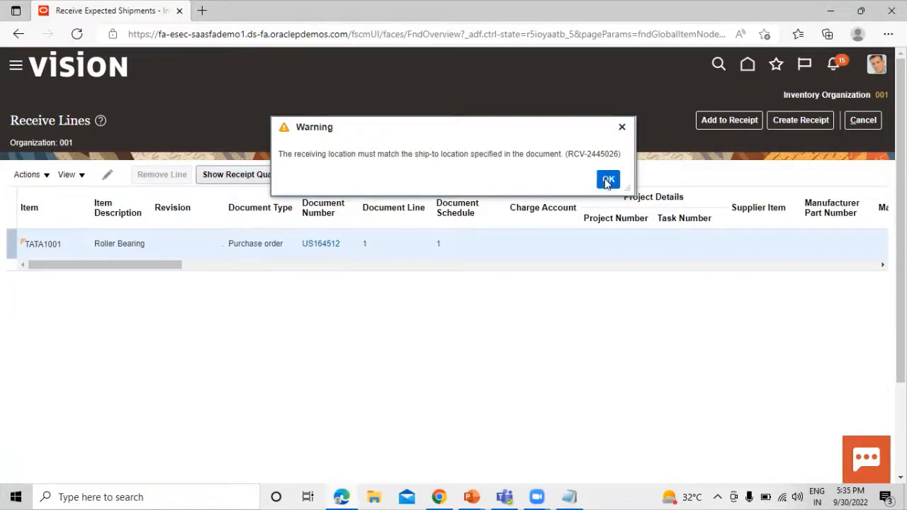
pyautogui.click(794, 120)
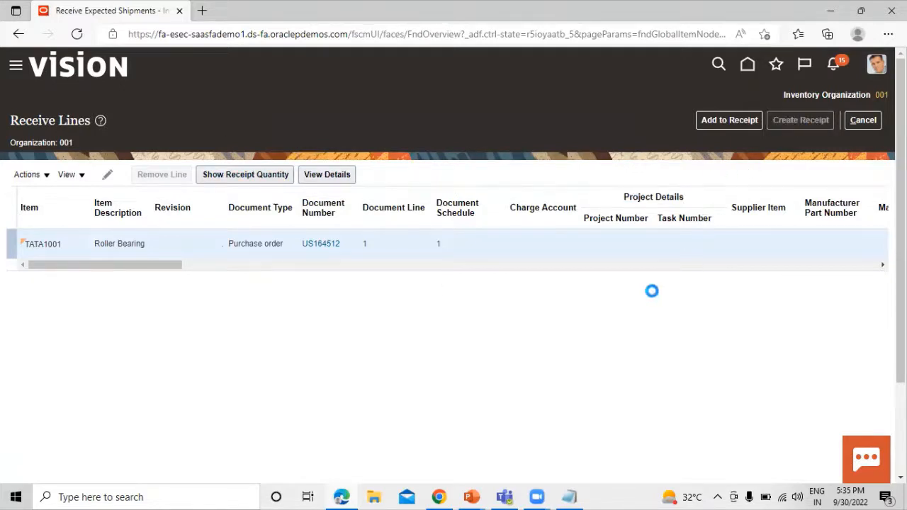
pyautogui.scroll(-2, 385, 227)
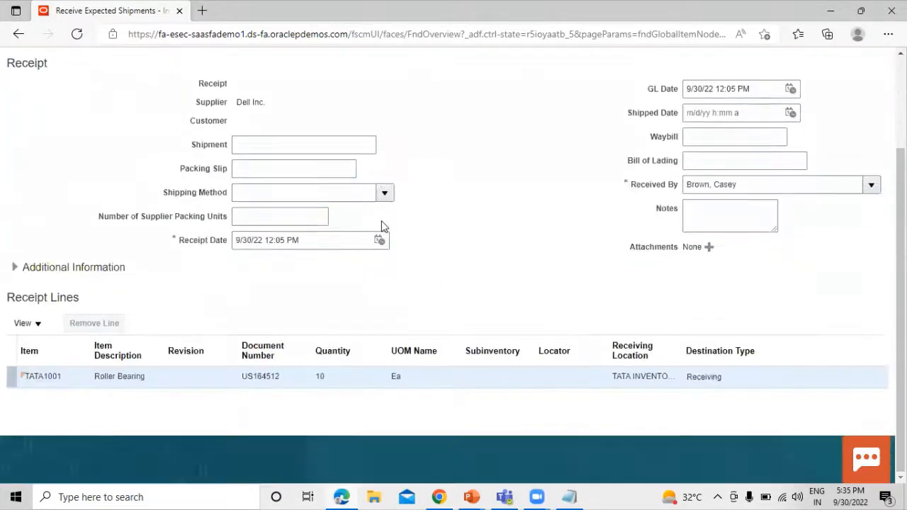
pyautogui.scroll(1, 381, 227)
pyautogui.scroll(1, 113, 362)
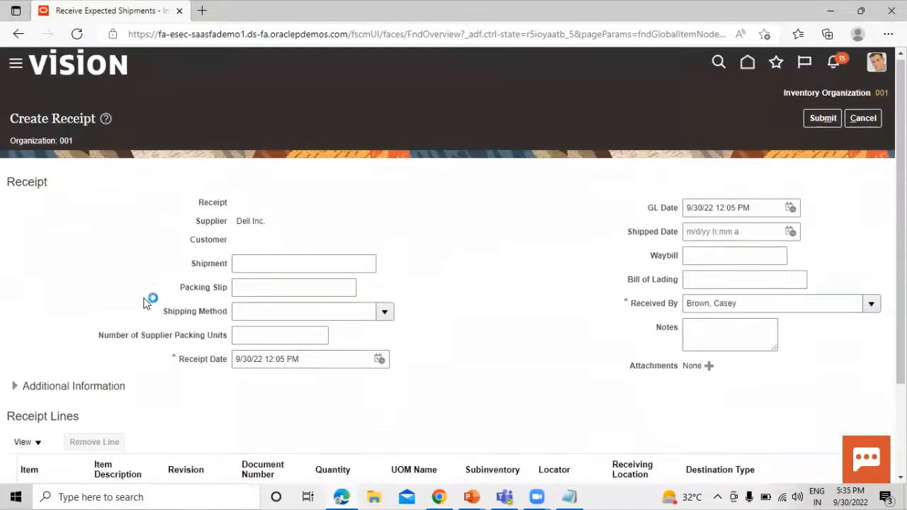
pyautogui.scroll(-1, 417, 245)
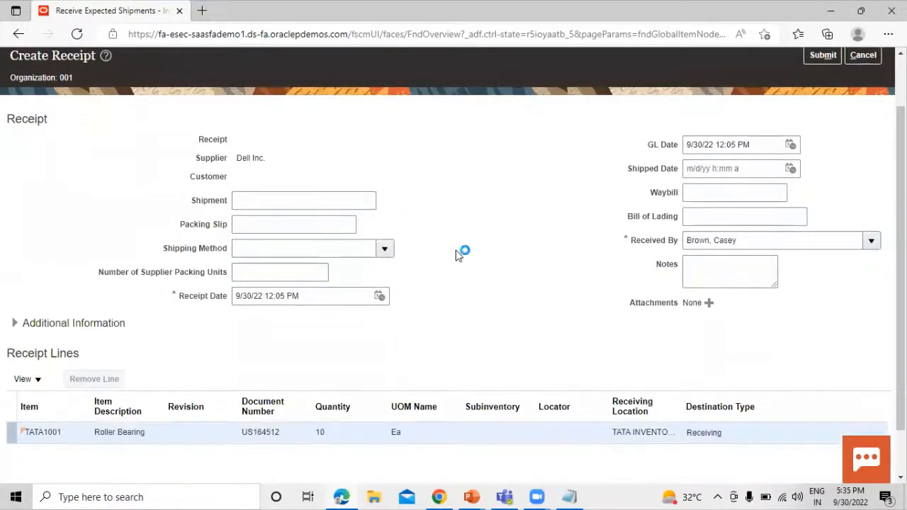
pyautogui.scroll(1, 462, 250)
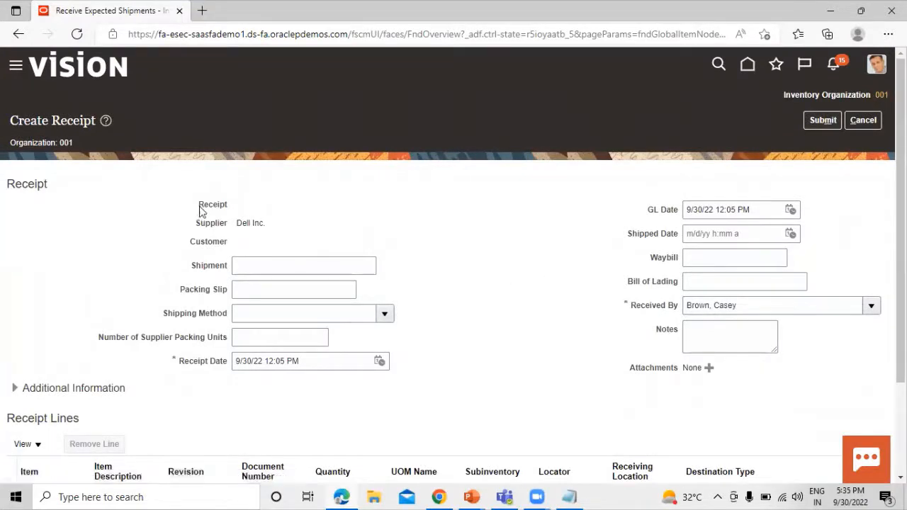
# Step: Check the Roller Bearing line against the receipt header and submit the receipt
pyautogui.scroll(-2, 396, 241)
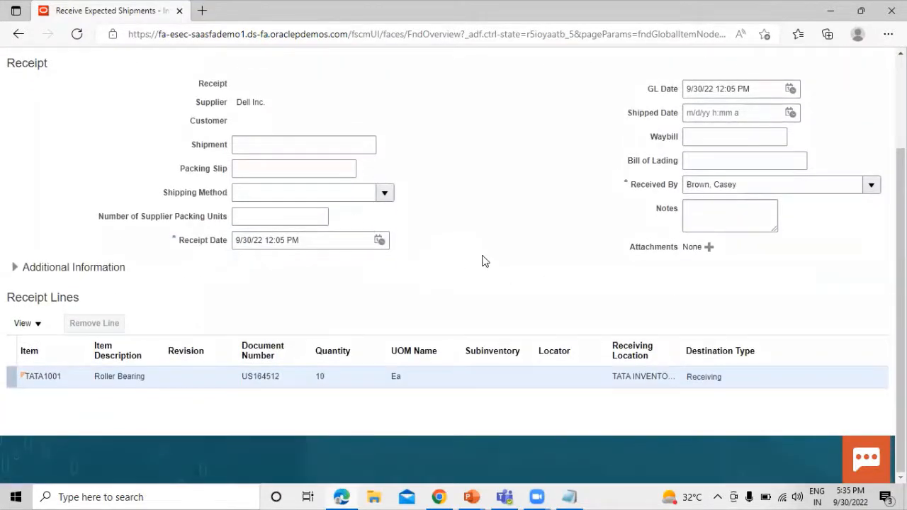
pyautogui.scroll(2, 482, 261)
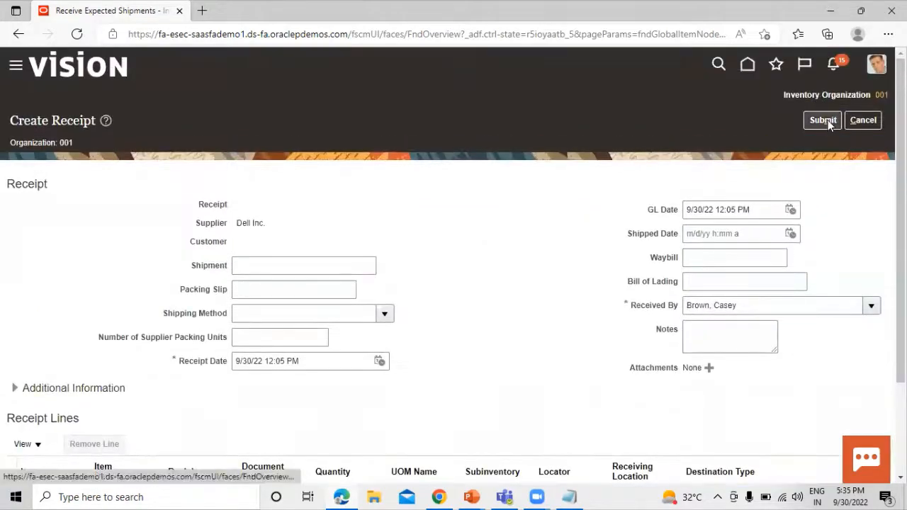
pyautogui.click(823, 120)
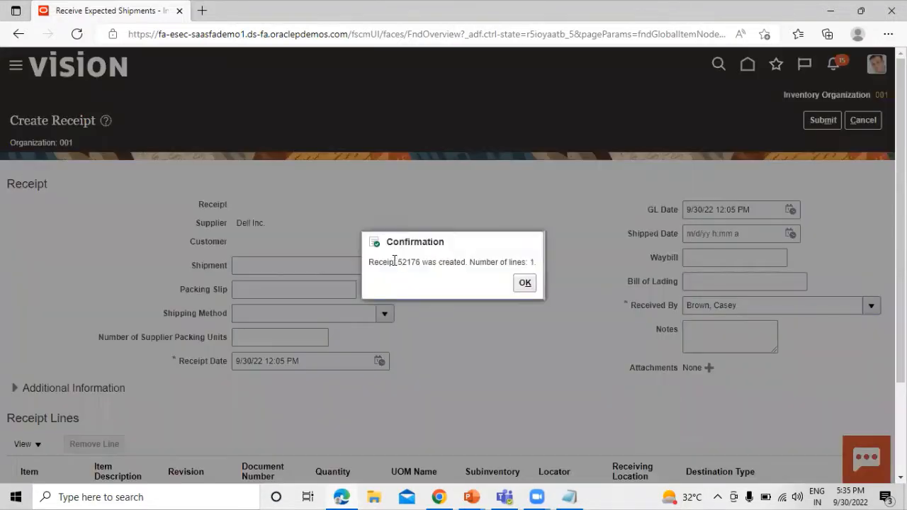
# Step: Copy the new receipt's number into the Notepad notes below the PO line, labelled "Receipt no."
pyautogui.doubleClick(410, 261)
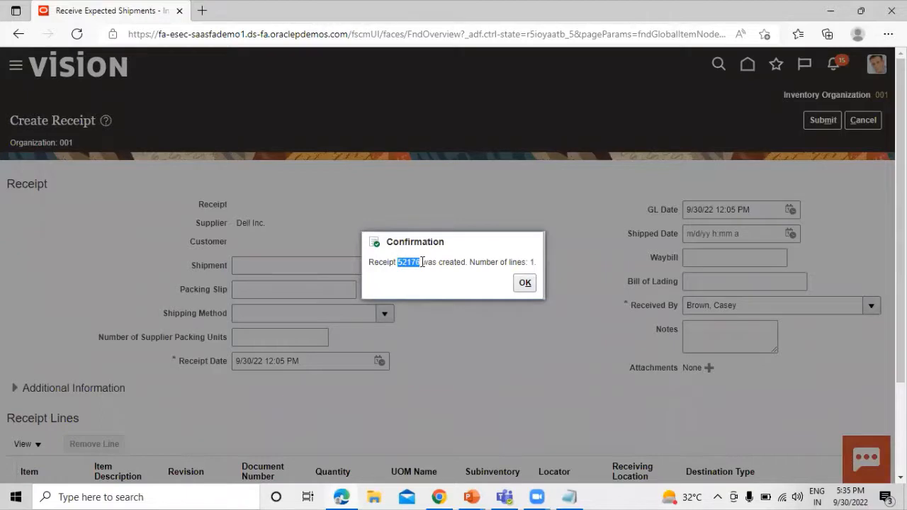
pyautogui.hotkey('ctrl', 'c')
pyautogui.click(569, 496)
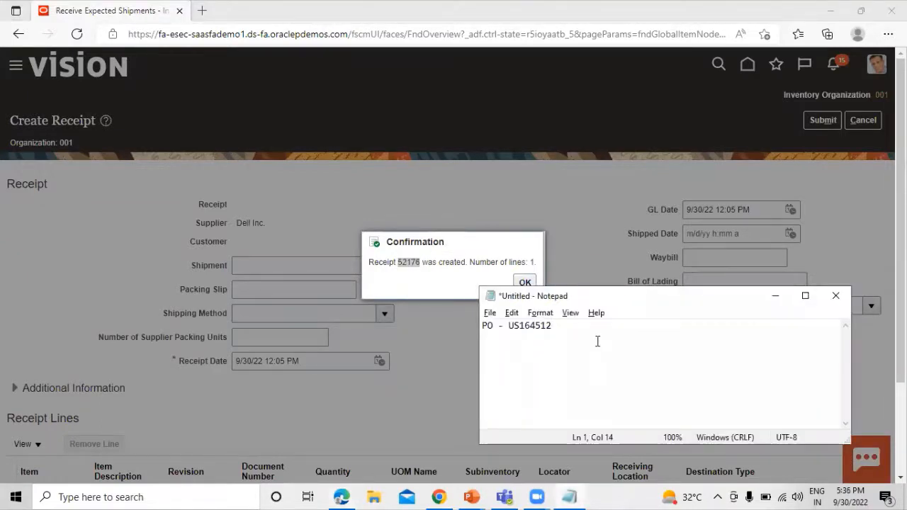
pyautogui.press('Return')
pyautogui.write('RE')
pyautogui.press('BackSpace')
pyautogui.write('eceipt ')
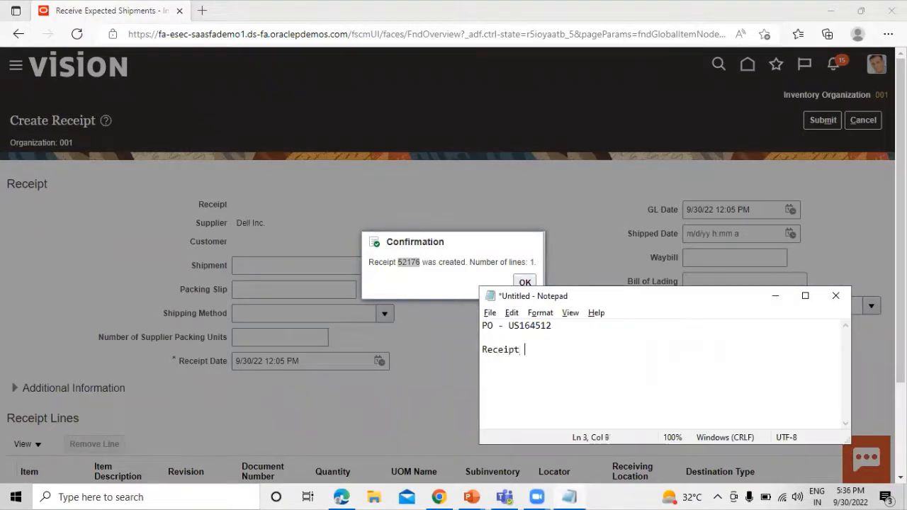
pyautogui.write('no.')
pyautogui.hotkey('ctrl', 'v')
pyautogui.click(602, 248)
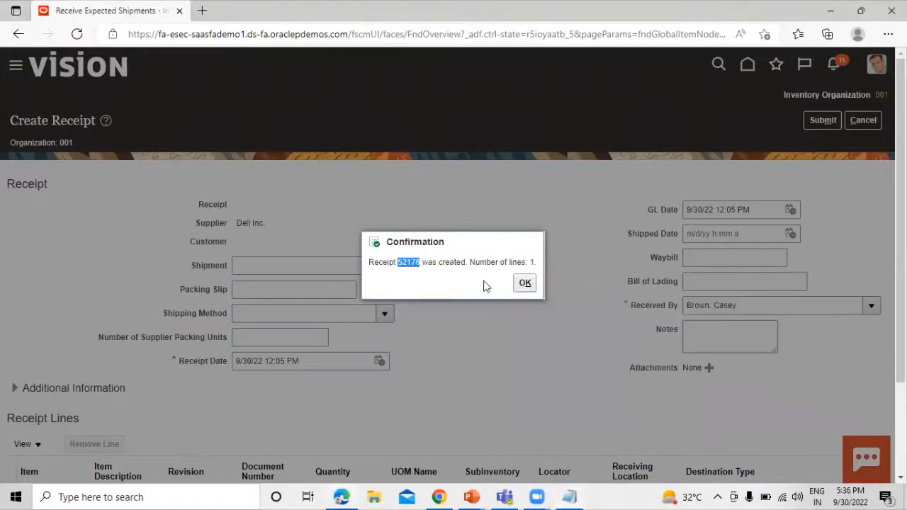
# Step: Close out the expected shipments and search Put Away Receipts by the new receipt's number
pyautogui.click(525, 283)
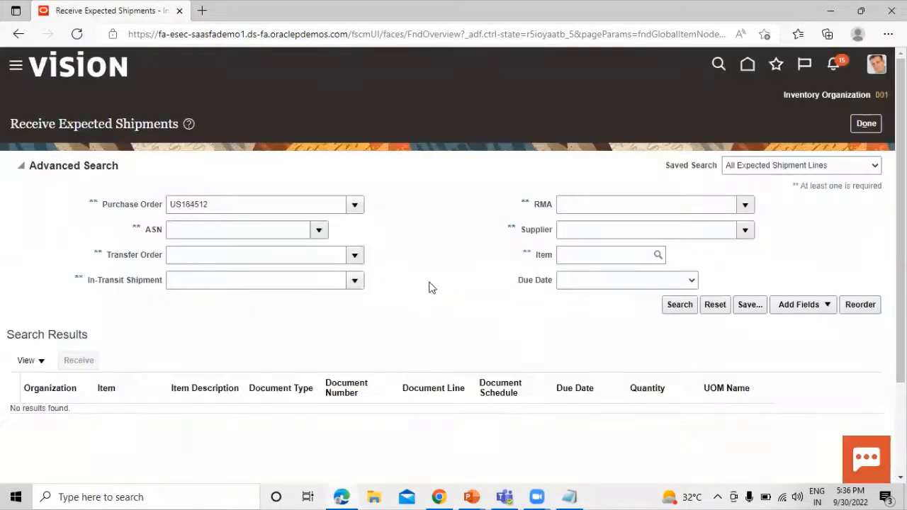
pyautogui.click(866, 124)
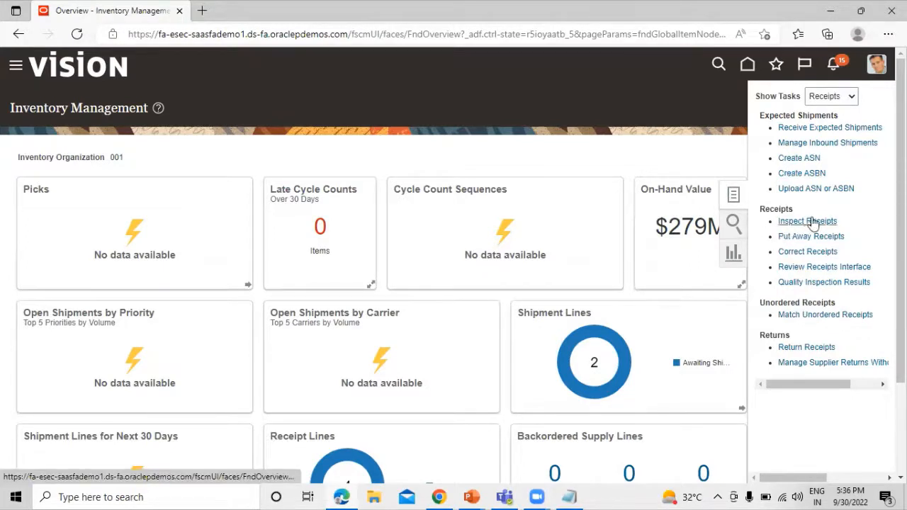
pyautogui.click(809, 240)
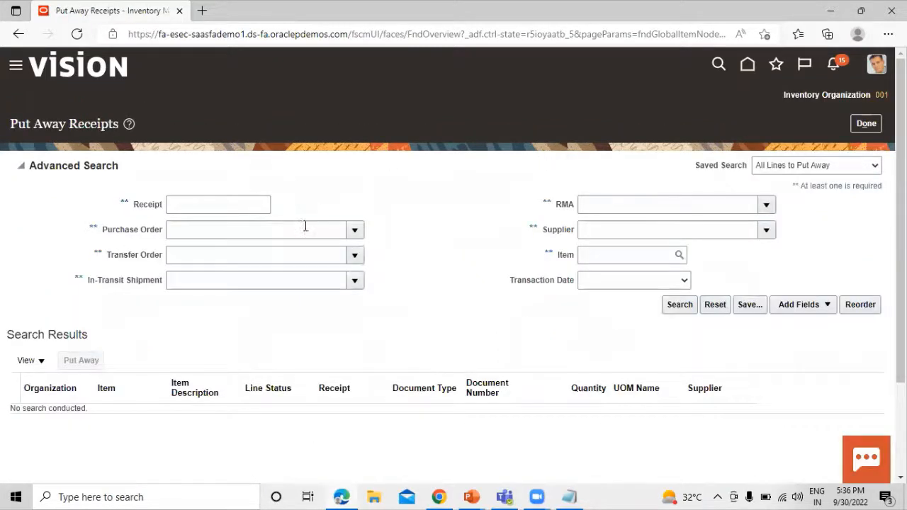
pyautogui.click(200, 207)
pyautogui.write('52176')
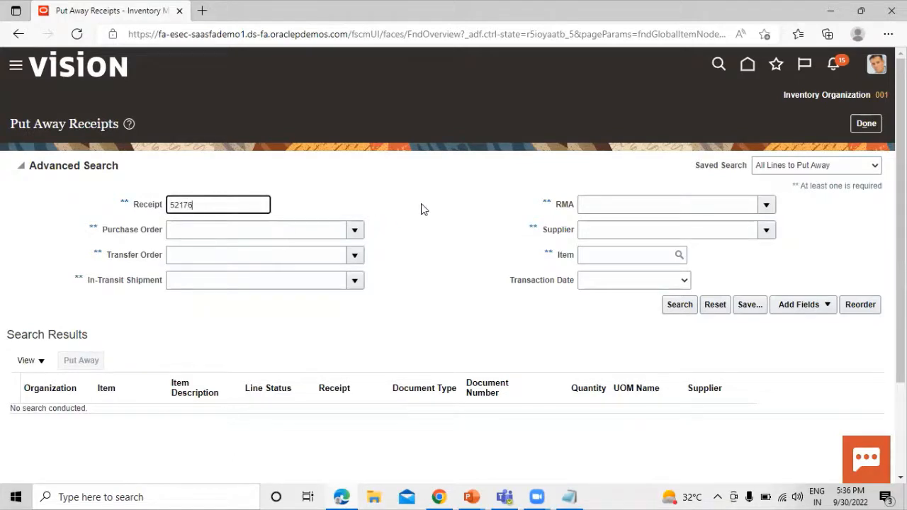
pyautogui.click(680, 306)
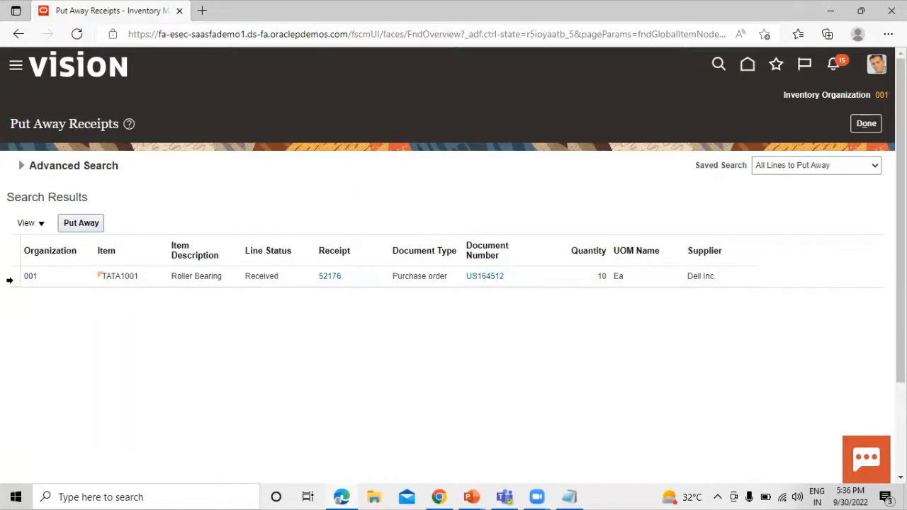
# Step: Put away the Roller Bearing line with destination type Inventory into subinventory TATA Sub Inventory 1, and submit it
pyautogui.click(9, 280)
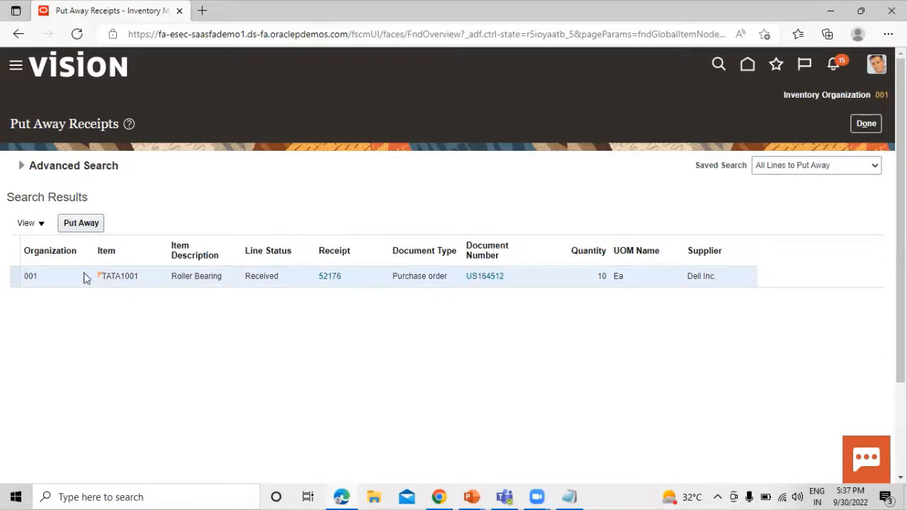
pyautogui.click(82, 223)
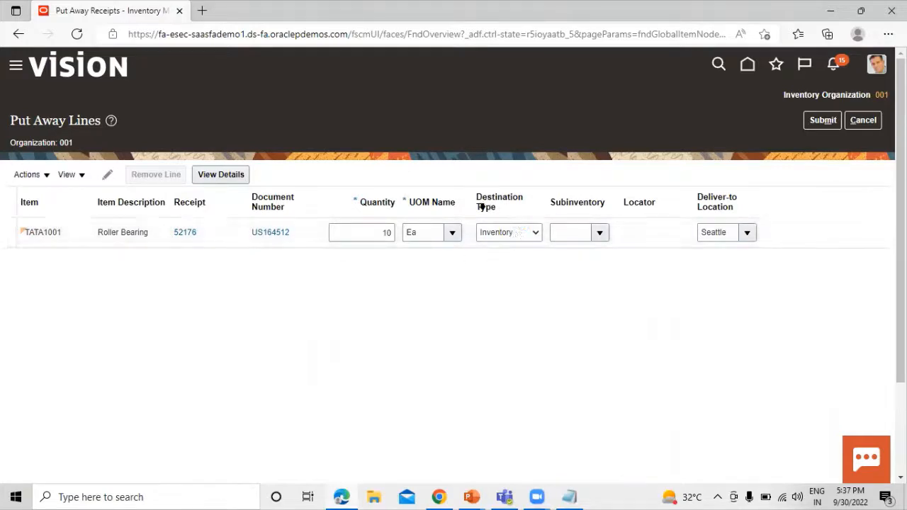
pyautogui.click(537, 233)
pyautogui.click(510, 249)
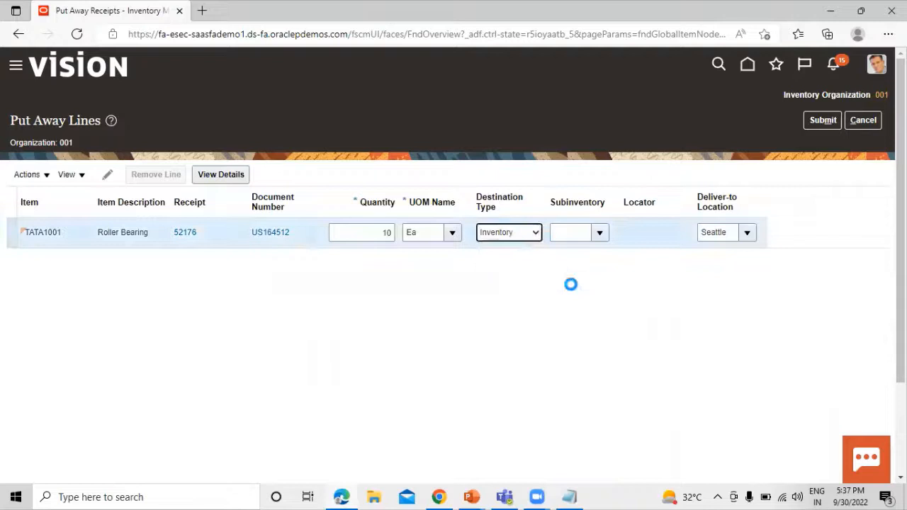
pyautogui.click(600, 233)
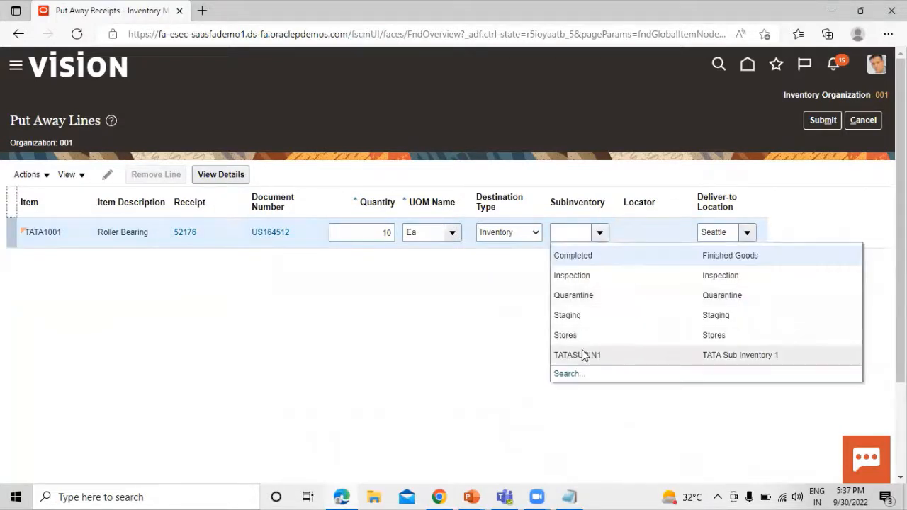
pyautogui.click(581, 354)
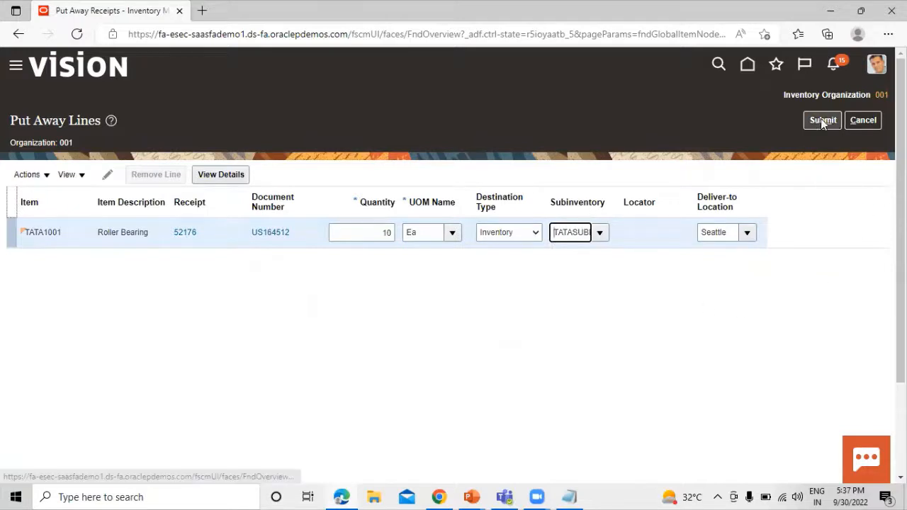
pyautogui.click(822, 122)
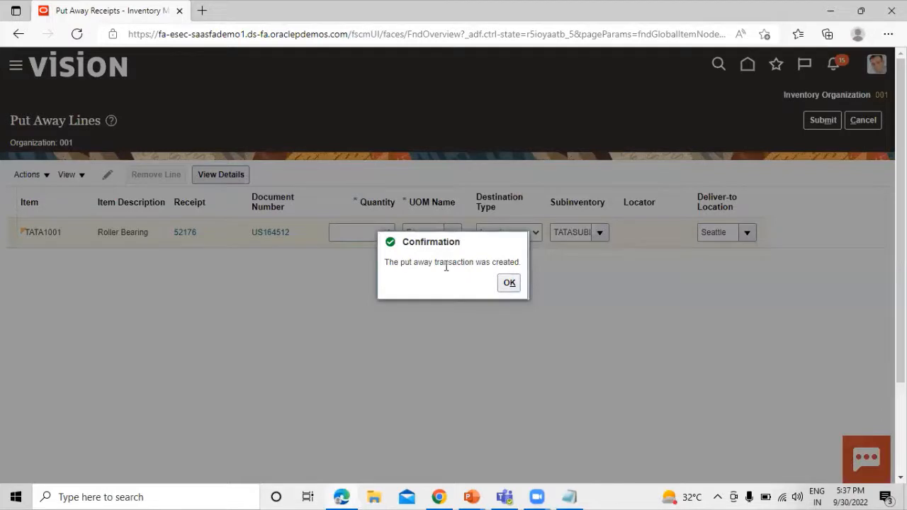
pyautogui.click(508, 282)
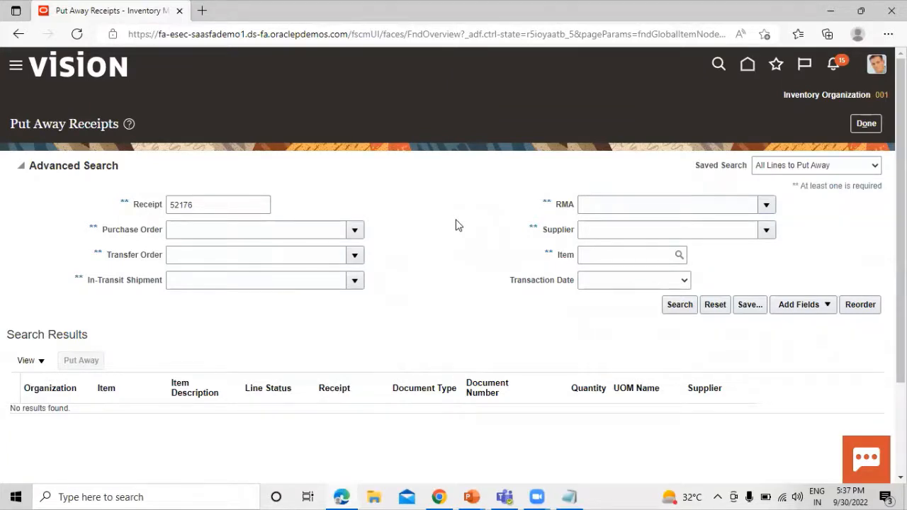
# Step: Check the basic Pay on Receipt steps in the PowerPoint slide show, and open Scheduled Processes in the browser
pyautogui.hotkey('alt', 'Tab')
pyautogui.hotkey('alt', 'Tab')
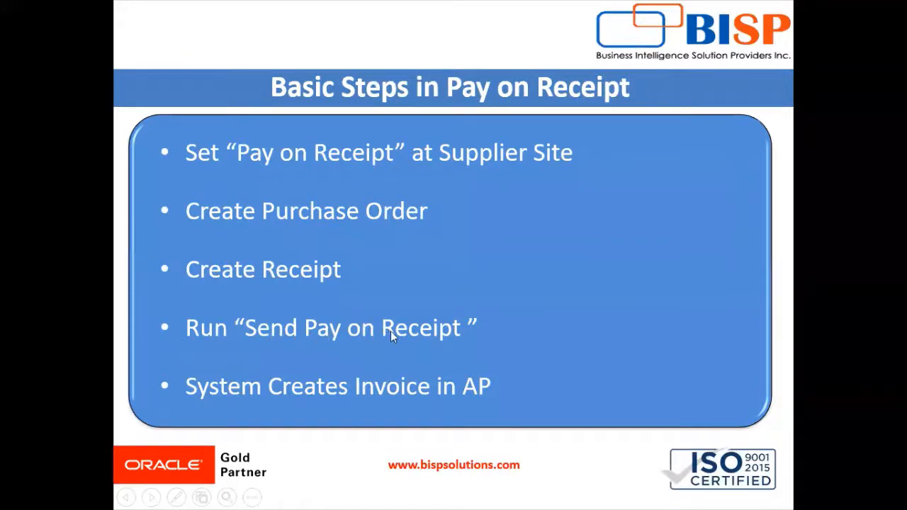
pyautogui.hotkey('alt', 'Tab')
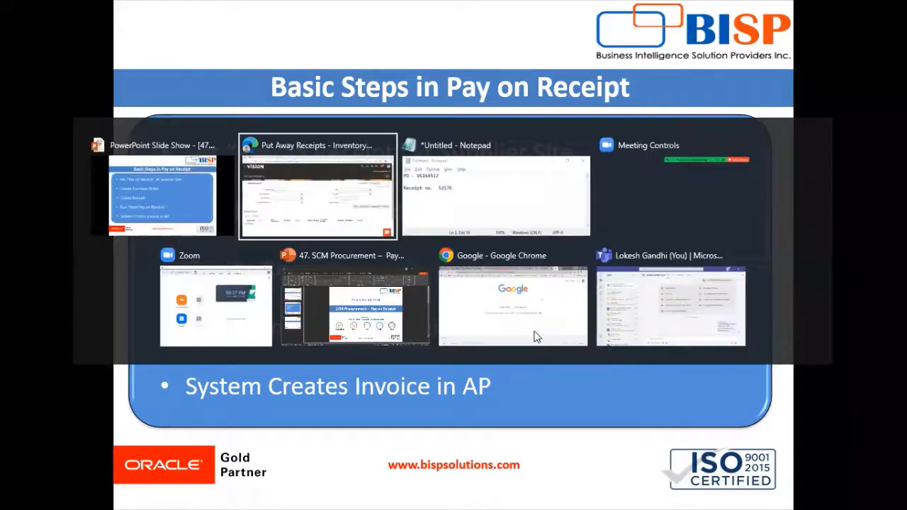
pyautogui.click(860, 125)
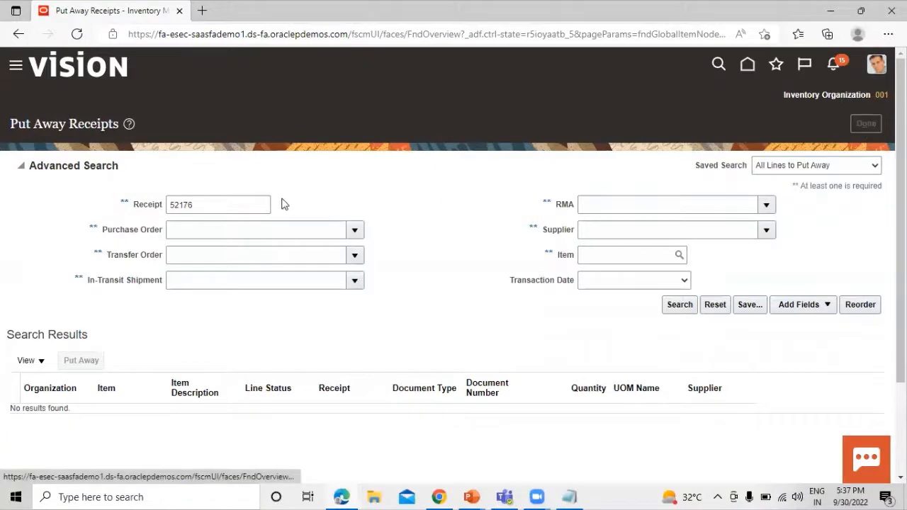
pyautogui.click(16, 66)
pyautogui.scroll(-5, 144, 211)
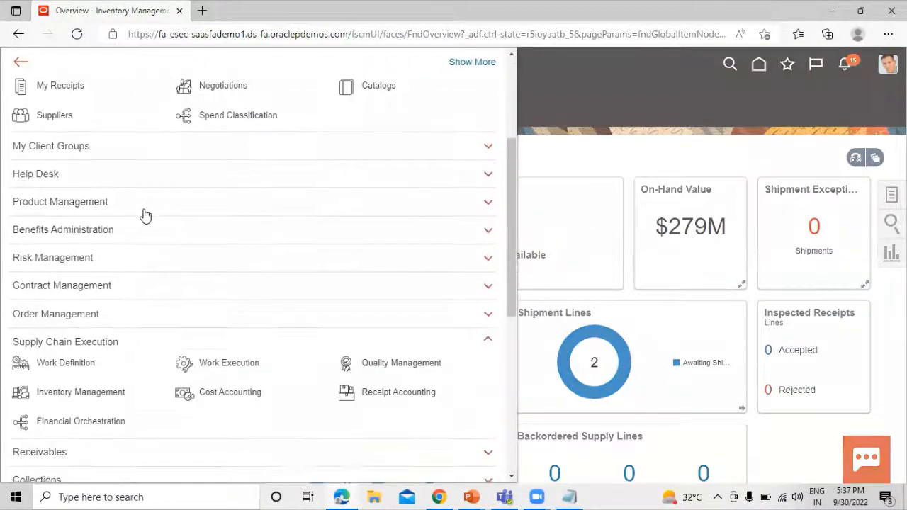
pyautogui.scroll(-5, 117, 291)
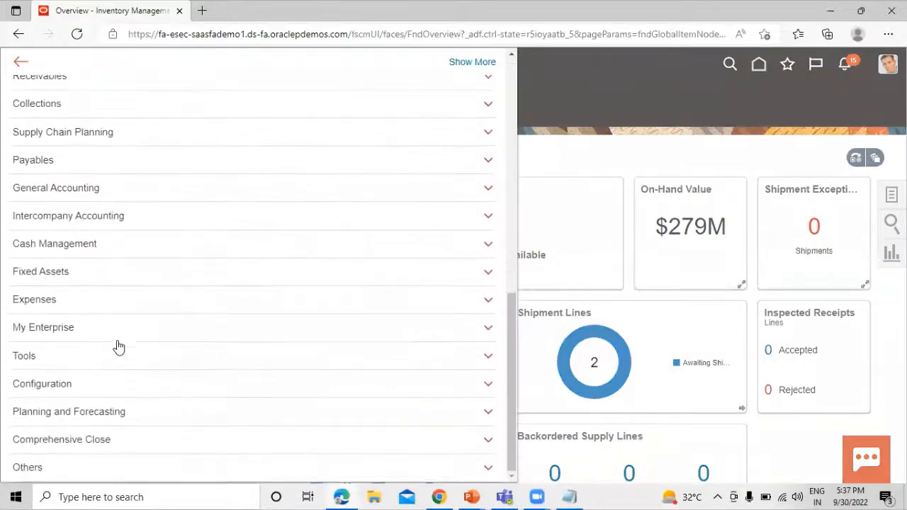
pyautogui.click(118, 358)
pyautogui.scroll(-3, 124, 234)
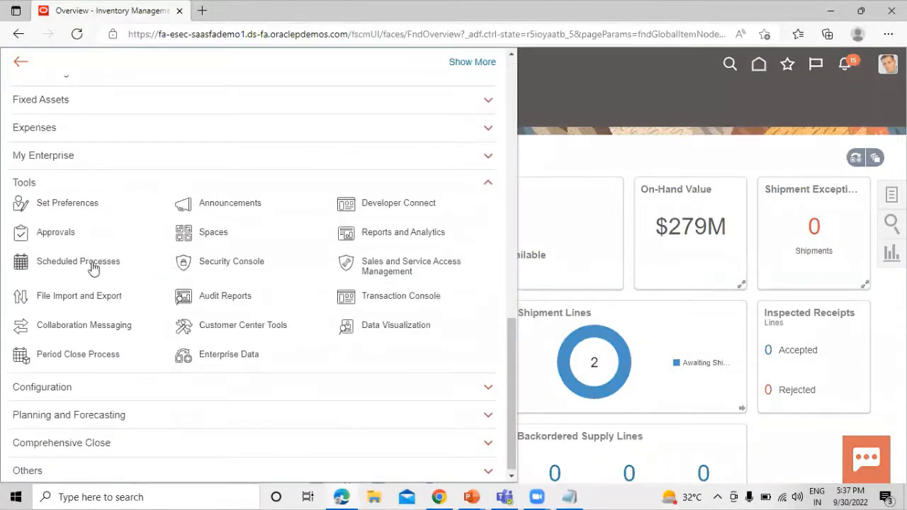
pyautogui.click(93, 263)
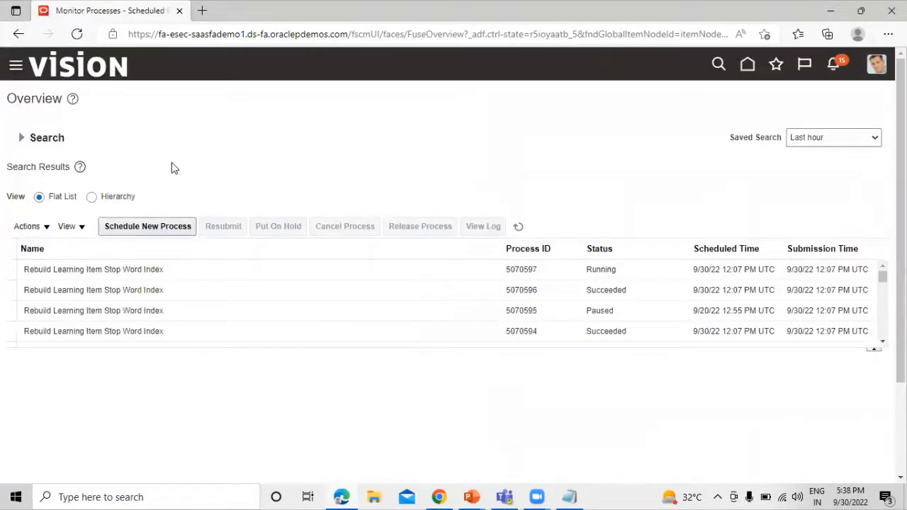
# Step: Start scheduling a new job and try "sent pay on receipt" as its process name
pyautogui.click(145, 231)
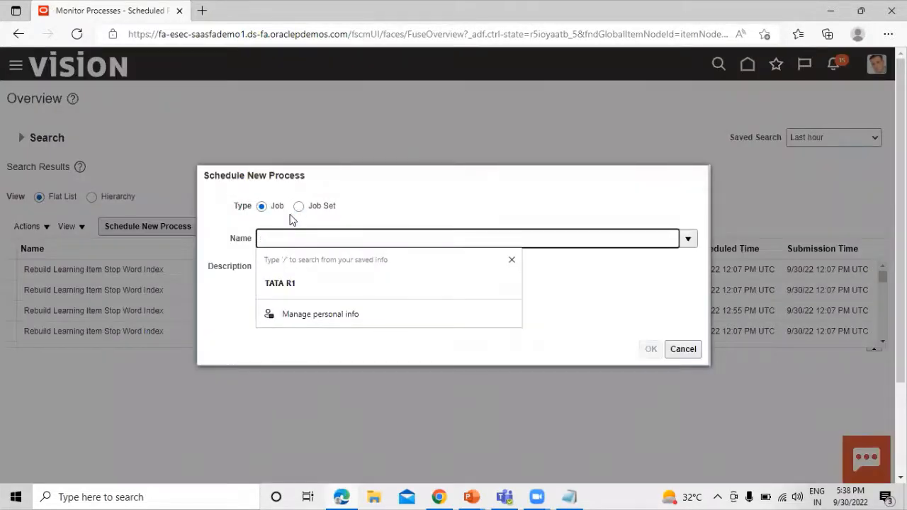
pyautogui.write('sent ')
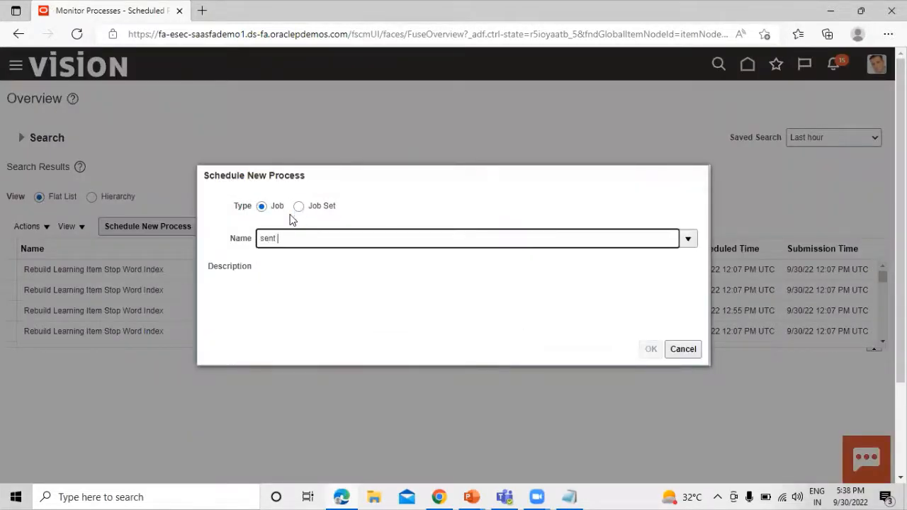
pyautogui.write('pay on receipt')
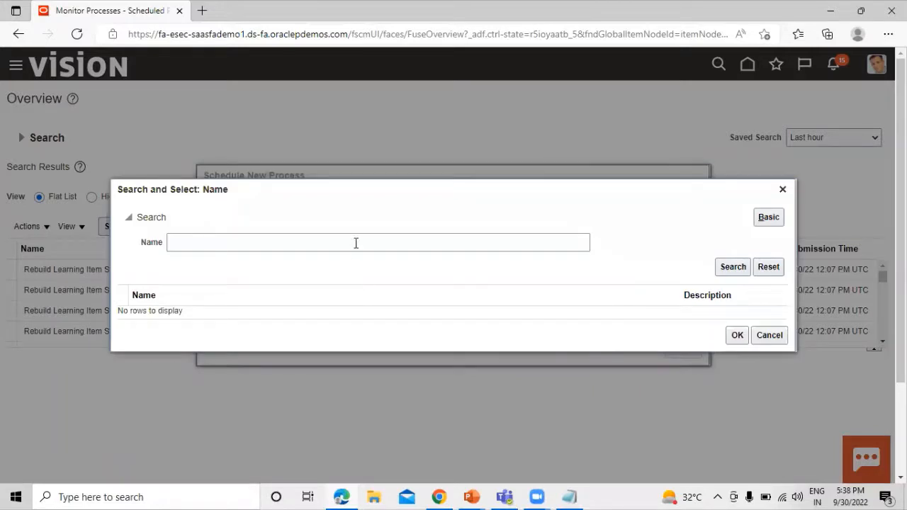
# Step: Search the process names for "send pay on receipt" and choose Send Pay on Receipt as the job to schedule
pyautogui.click(355, 243)
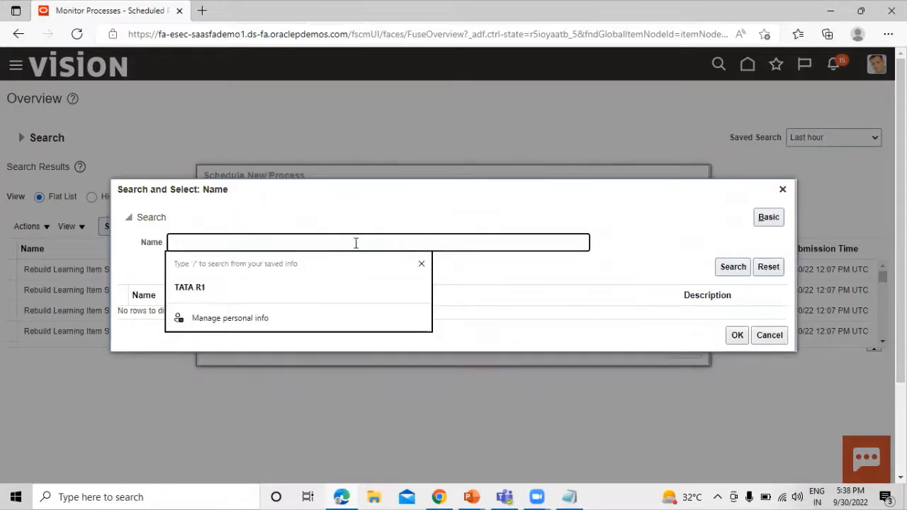
pyautogui.write('send f')
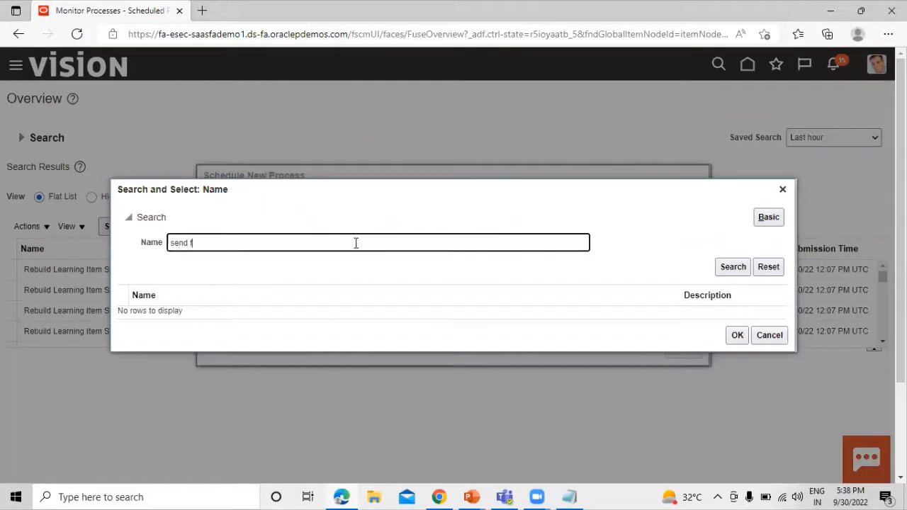
pyautogui.write('or')
pyautogui.press('BackSpace')
pyautogui.press('BackSpace')
pyautogui.press('BackSpace')
pyautogui.press('BackSpace')
pyautogui.write('pay on receipt')
pyautogui.click(734, 268)
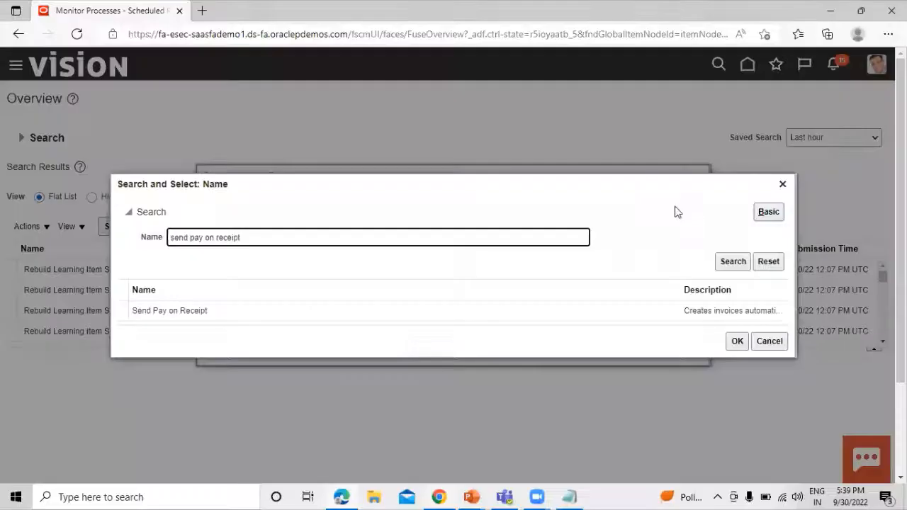
pyautogui.click(243, 312)
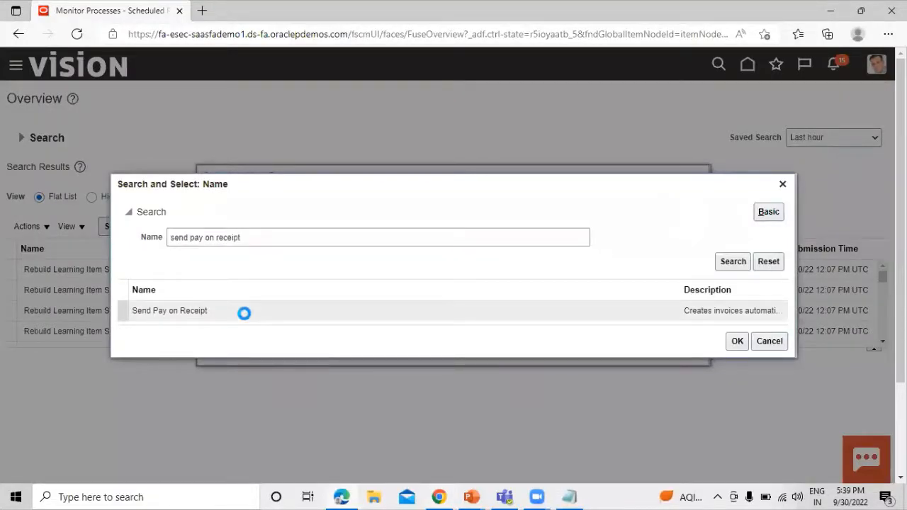
pyautogui.click(737, 342)
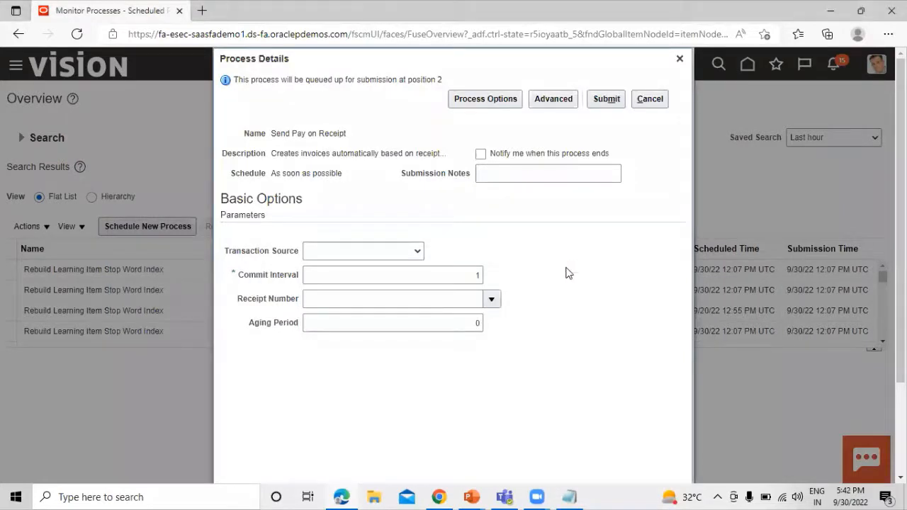
# Step: Set the transaction source of the Send Pay on Receipt process to Evaluated Receipt Settlement
pyautogui.click(417, 251)
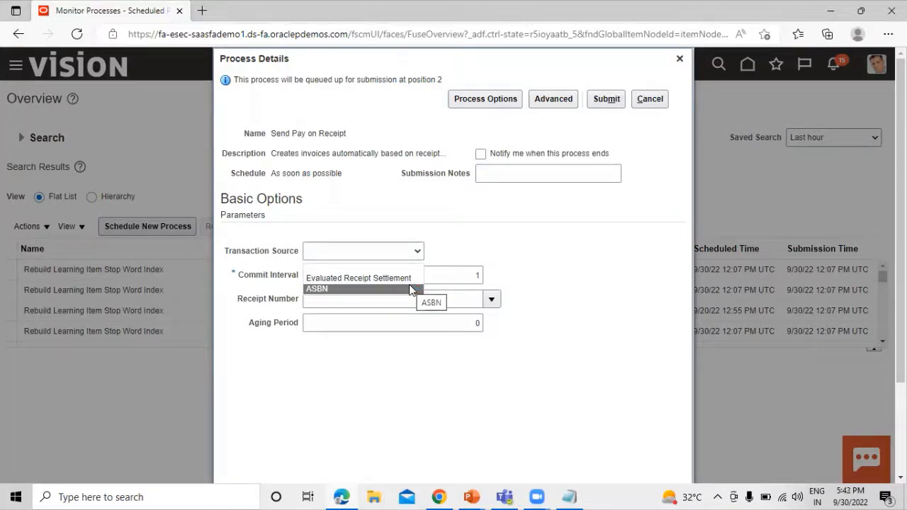
pyautogui.click(363, 278)
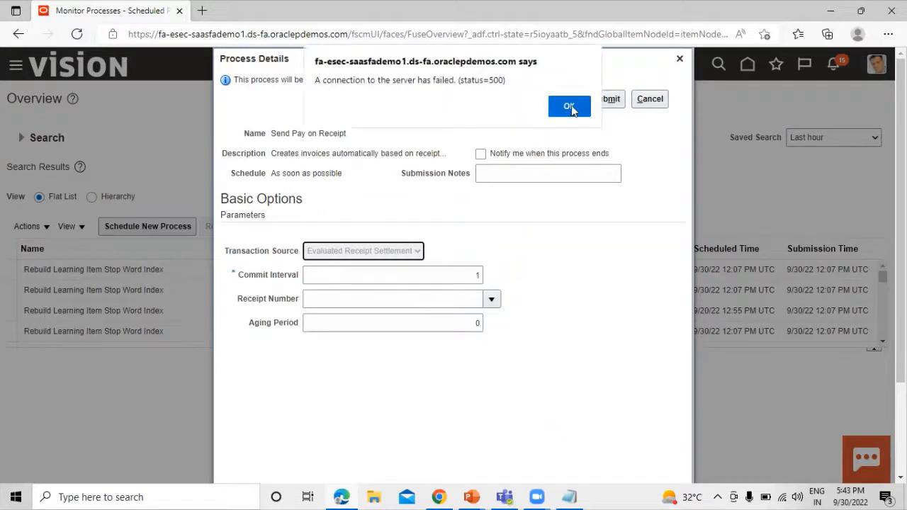
pyautogui.click(569, 106)
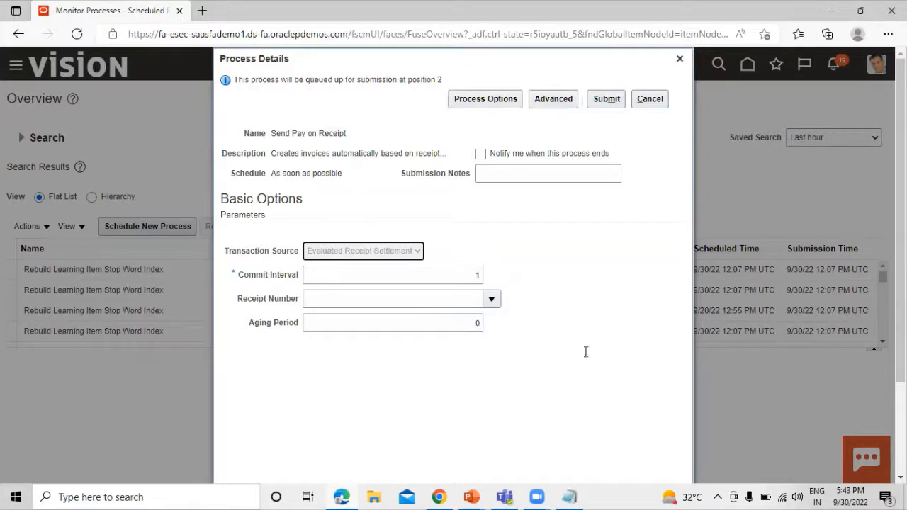
# Step: Copy the receipt number from Notepad, look it up in the receipt search, and set the Receipt Number parameter to 52176
pyautogui.moveTo(579, 351); pyautogui.dragTo(552, 358)
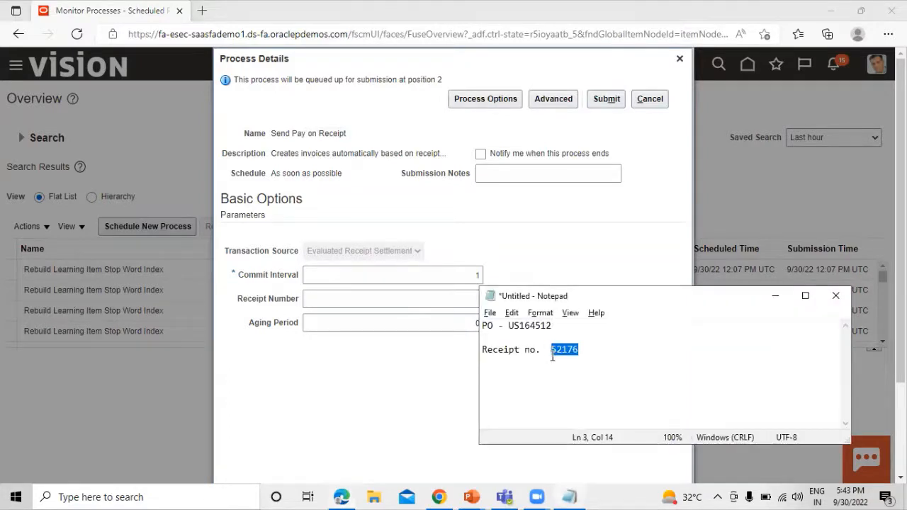
pyautogui.click(413, 379)
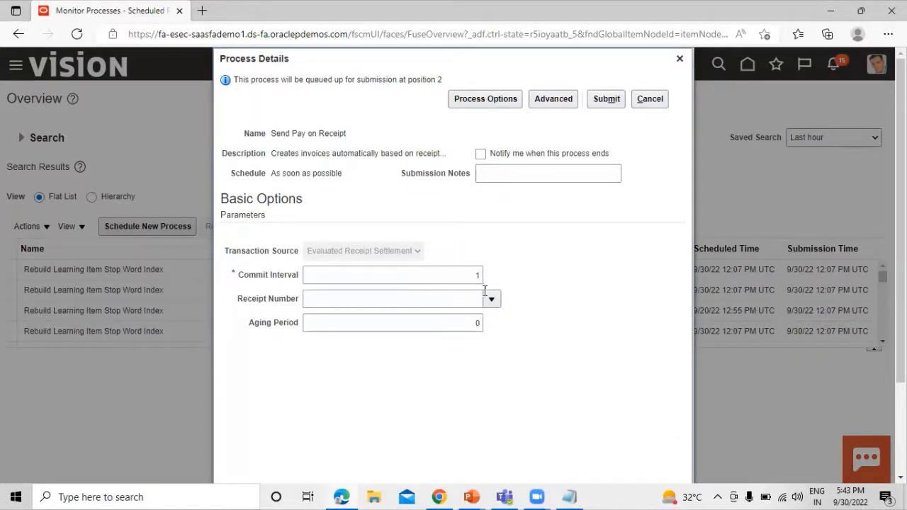
pyautogui.click(454, 300)
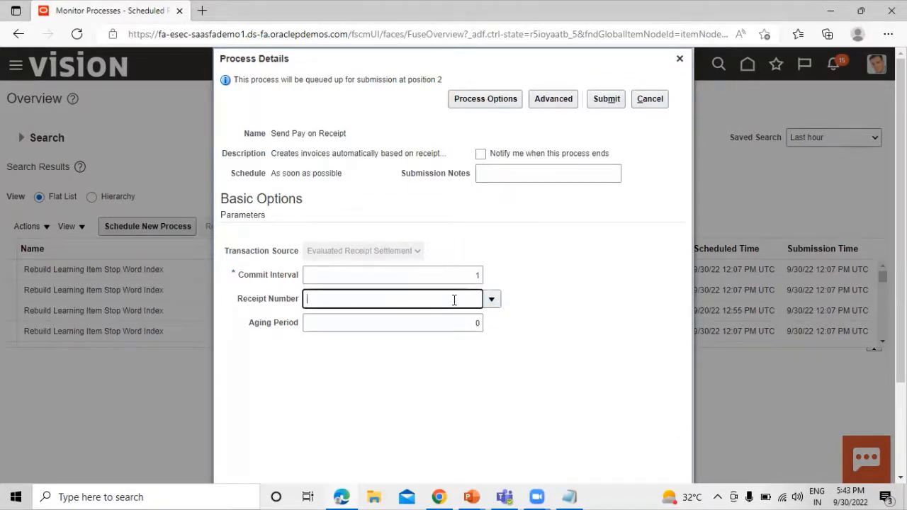
pyautogui.click(492, 299)
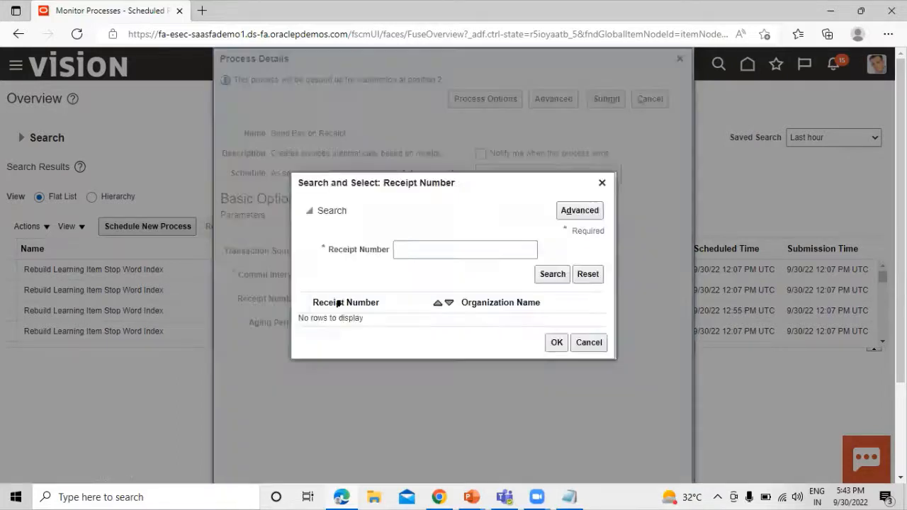
pyautogui.click(442, 249)
pyautogui.write('52176')
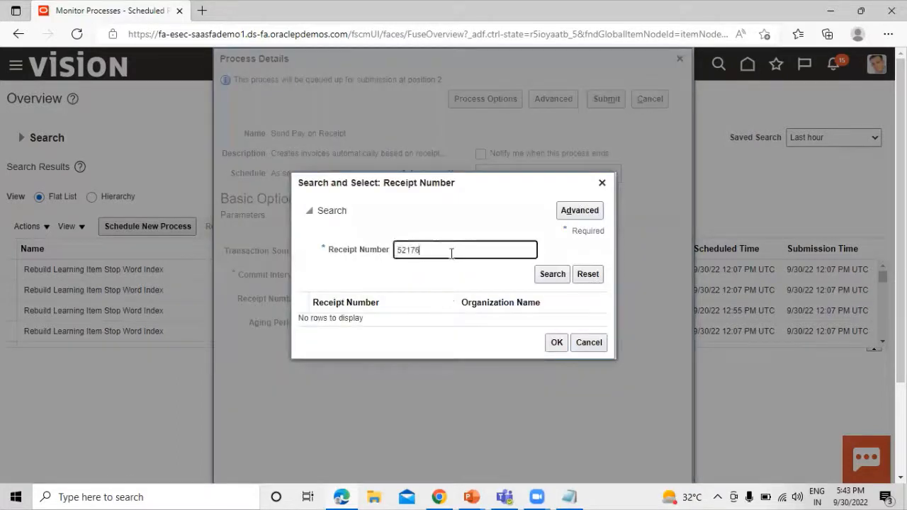
pyautogui.click(552, 273)
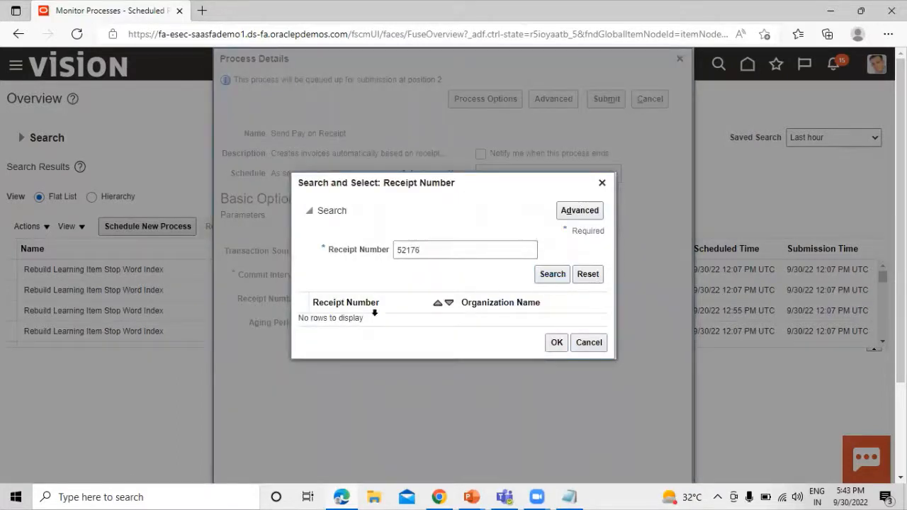
pyautogui.click(556, 347)
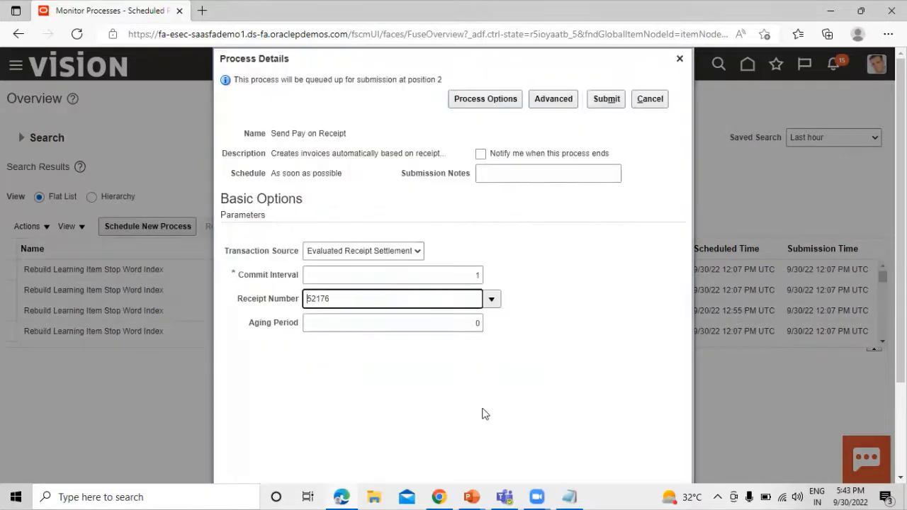
# Step: Submit the Send Pay on Receipt process and refresh the list of scheduled processes
pyautogui.scroll(-1, 551, 316)
pyautogui.scroll(1, 552, 321)
pyautogui.click(606, 97)
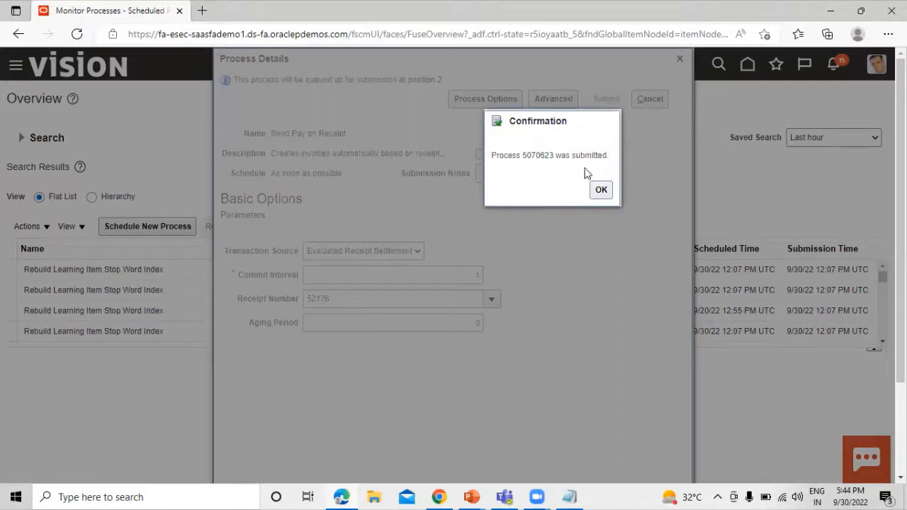
pyautogui.click(601, 189)
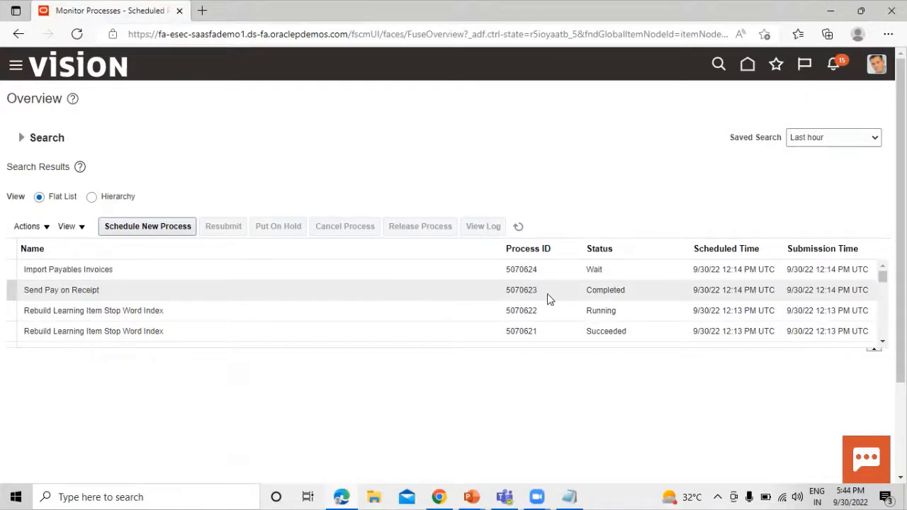
pyautogui.click(519, 227)
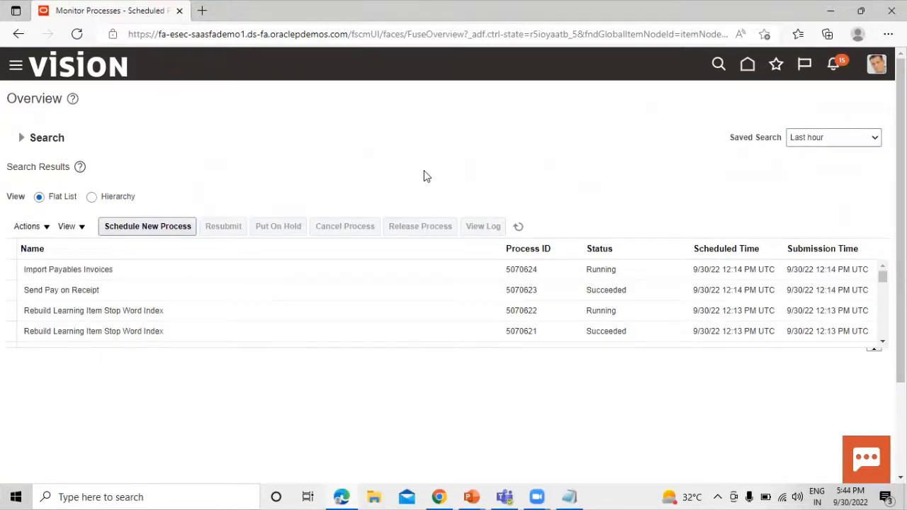
# Step: Go to the Payables invoices work area and open Manage Invoices
pyautogui.click(16, 65)
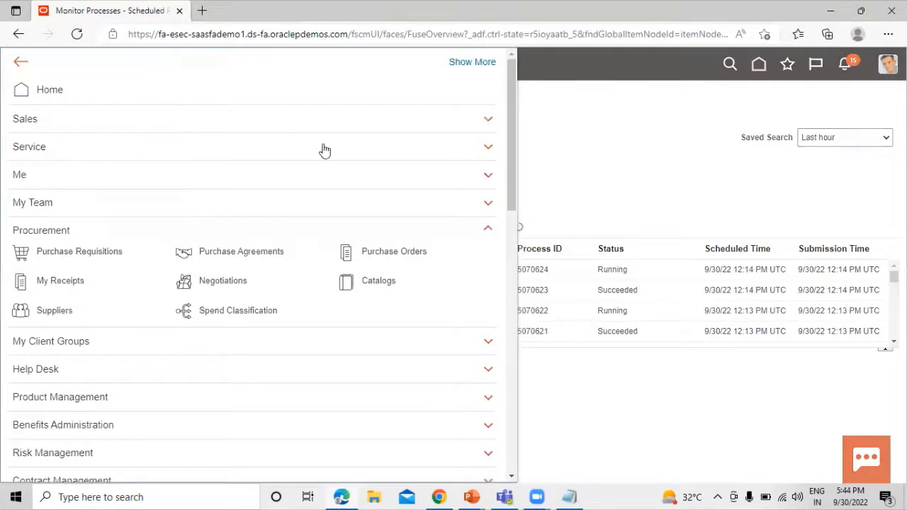
pyautogui.scroll(-5, 241, 200)
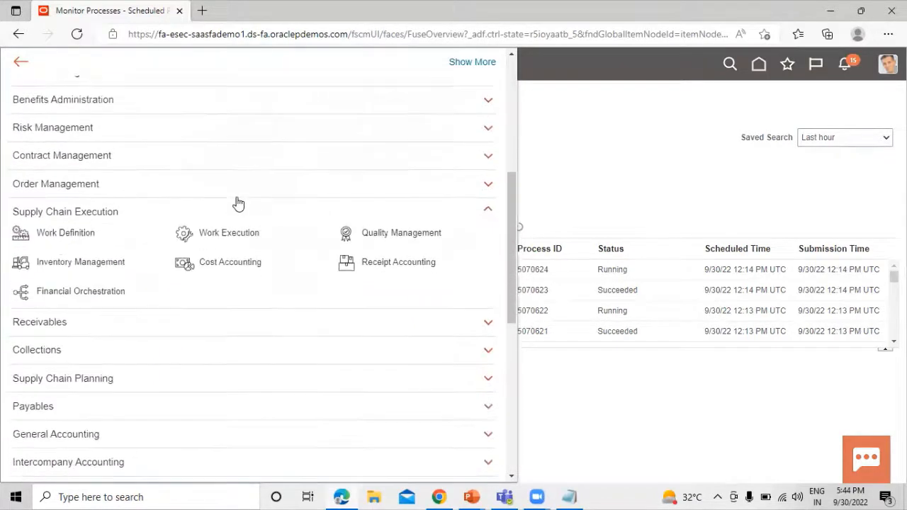
pyautogui.scroll(-2, 238, 204)
pyautogui.scroll(-1, 206, 203)
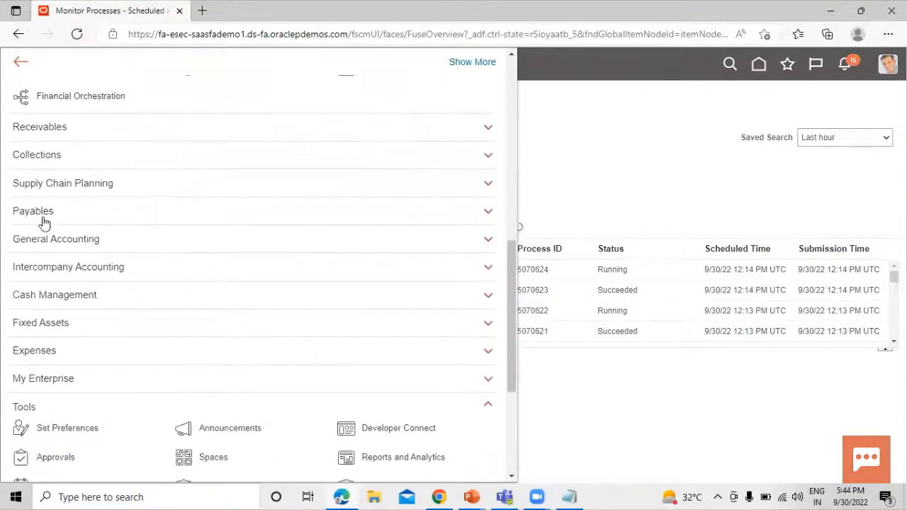
pyautogui.click(97, 211)
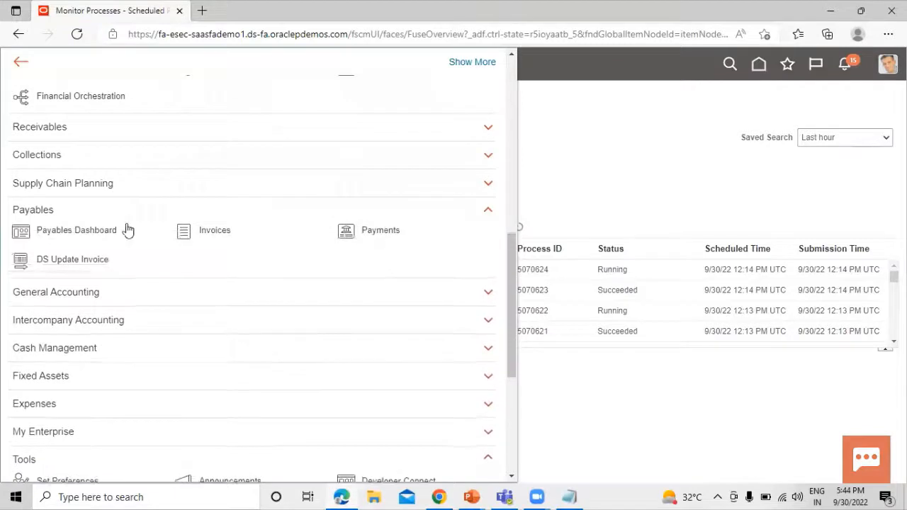
pyautogui.click(213, 233)
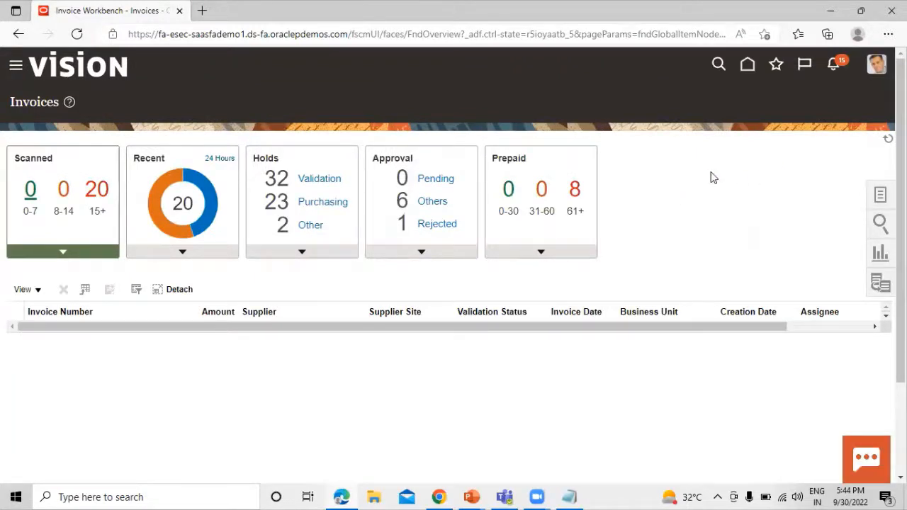
pyautogui.click(881, 198)
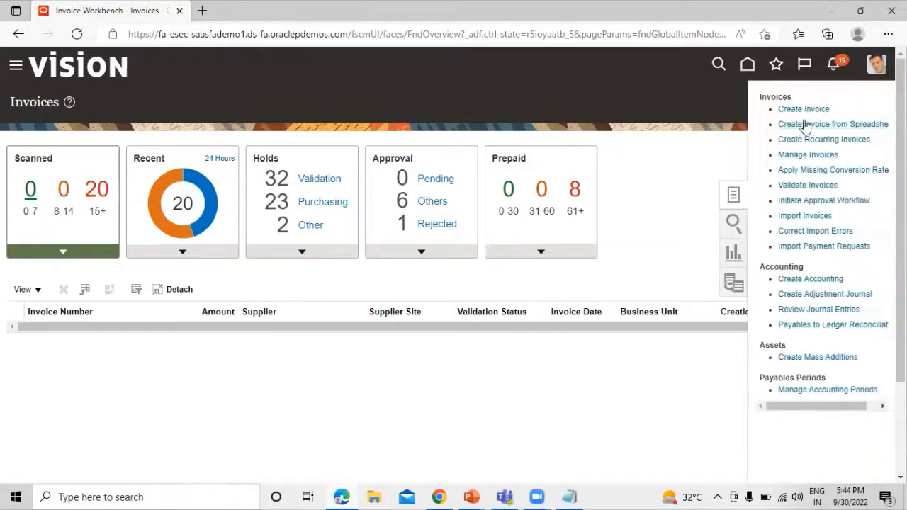
pyautogui.click(810, 155)
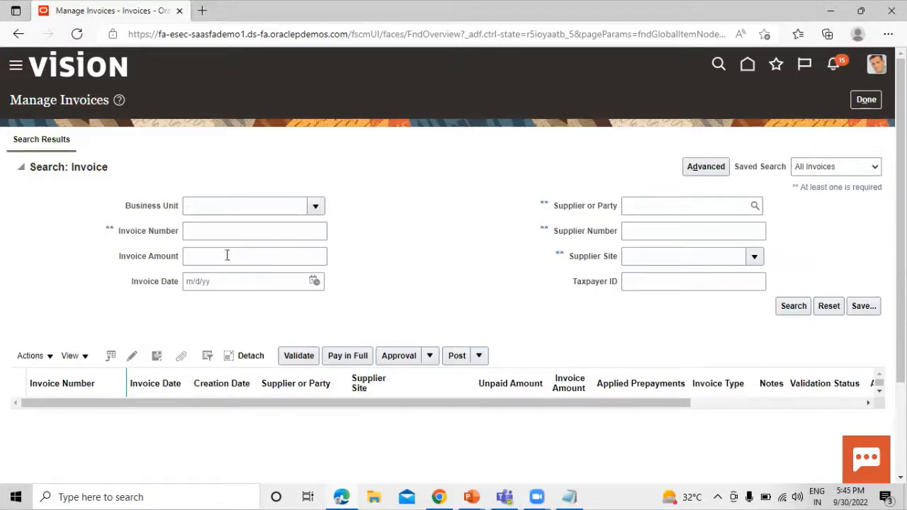
# Step: Search the invoices for supplier Dell Inc
pyautogui.click(658, 232)
pyautogui.click(659, 207)
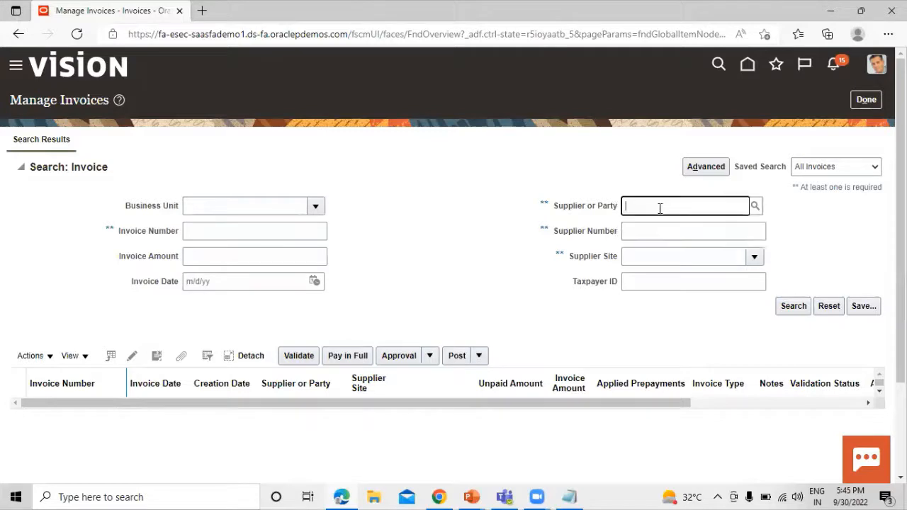
pyautogui.write('dell')
pyautogui.press('Tab')
pyautogui.click(792, 310)
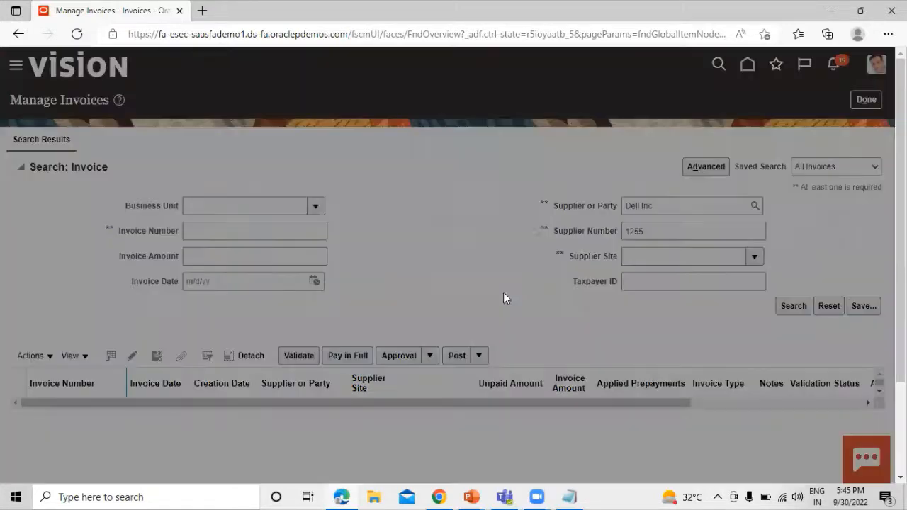
pyautogui.click(488, 267)
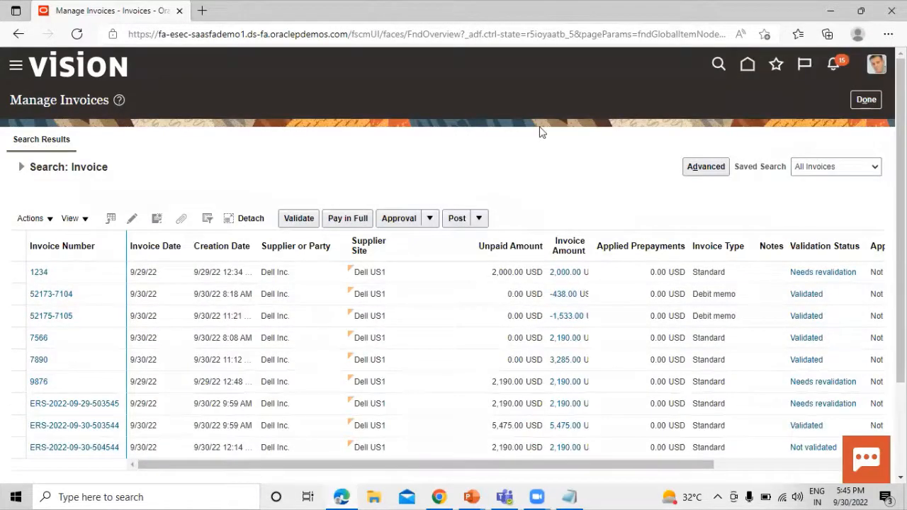
# Step: Examine the creation dates, amounts and validation statuses of the Dell Inc. invoices to identify the newly created ERS invoice
pyautogui.hscroll(2, 454, 464)
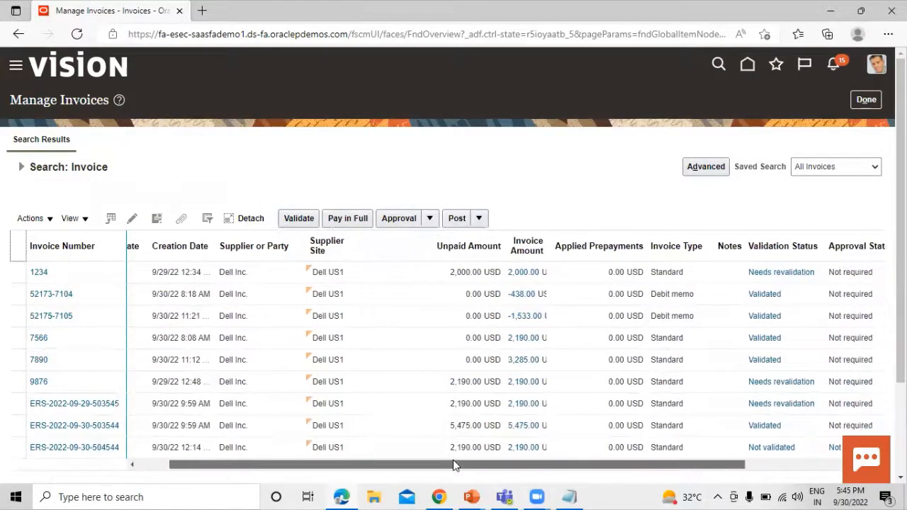
pyautogui.hscroll(1, 454, 464)
pyautogui.hscroll(-3, 454, 464)
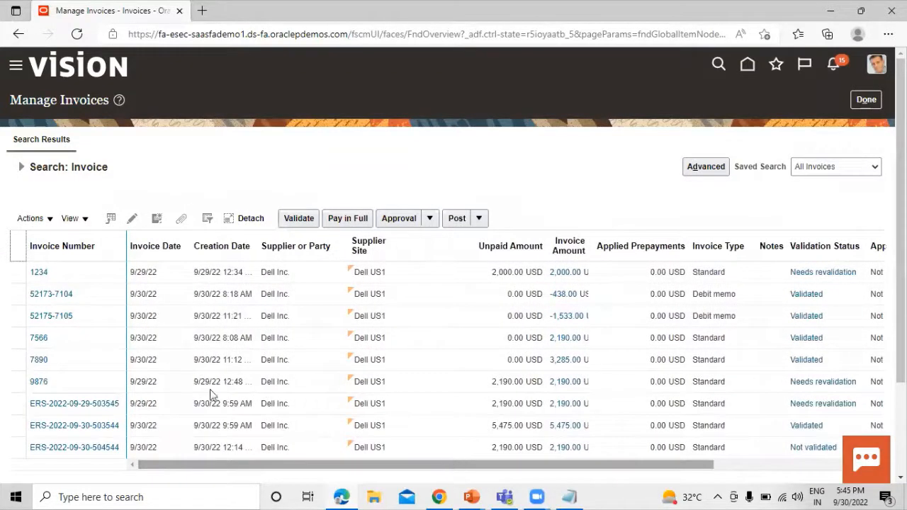
pyautogui.scroll(-1, 237, 176)
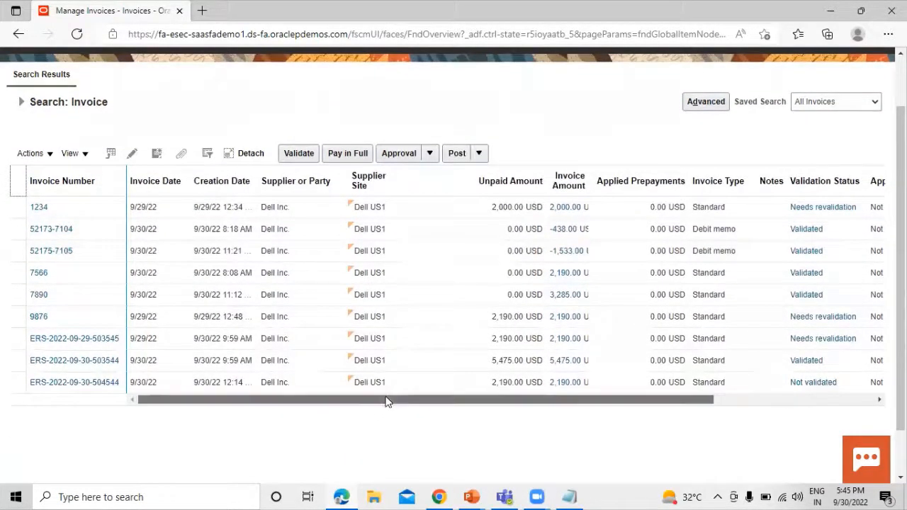
pyautogui.moveTo(386, 402); pyautogui.dragTo(310, 421)
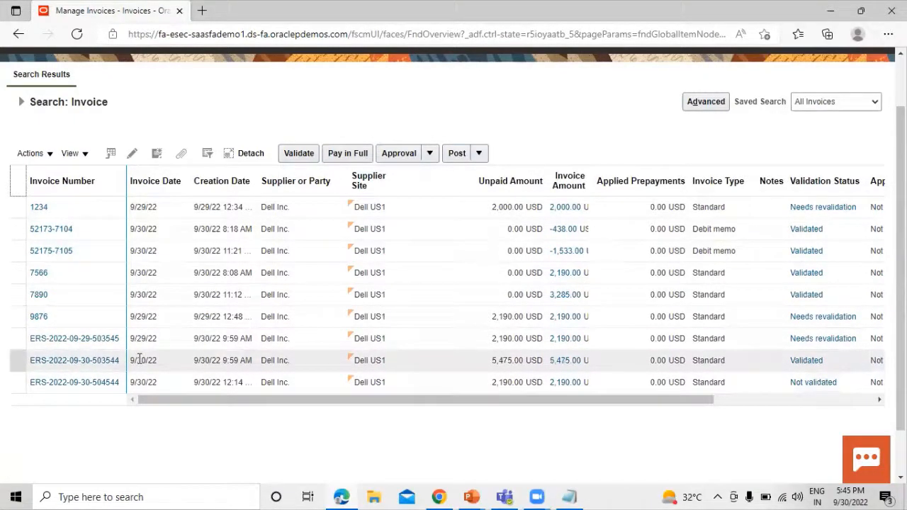
pyautogui.click(79, 361)
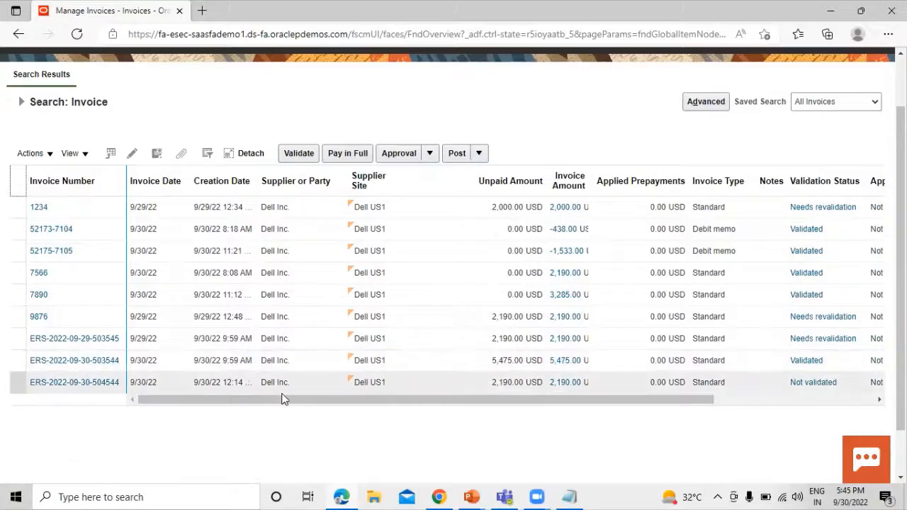
pyautogui.moveTo(294, 402); pyautogui.dragTo(471, 408)
pyautogui.moveTo(334, 409); pyautogui.dragTo(241, 409)
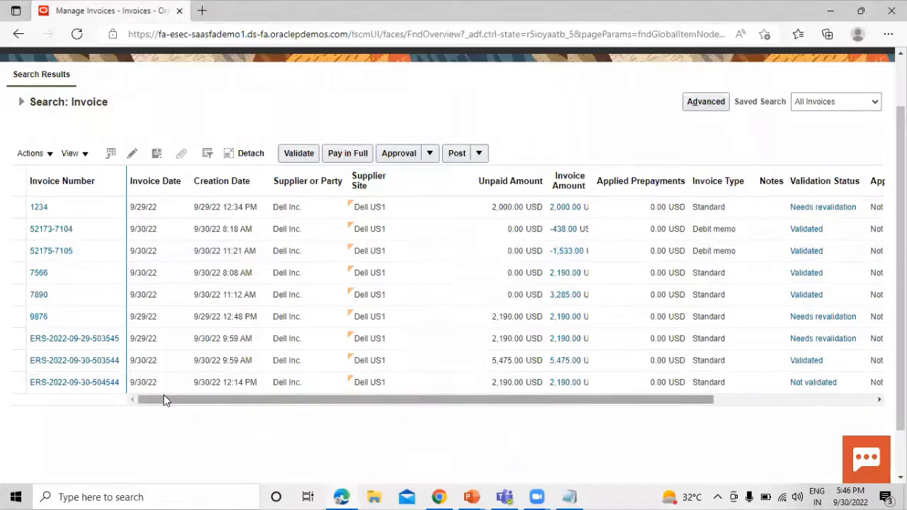
# Step: Open the ERS invoice created on 9/30/22 at 12:14 PM and view the purchase order and receipt columns of its lines
pyautogui.click(94, 383)
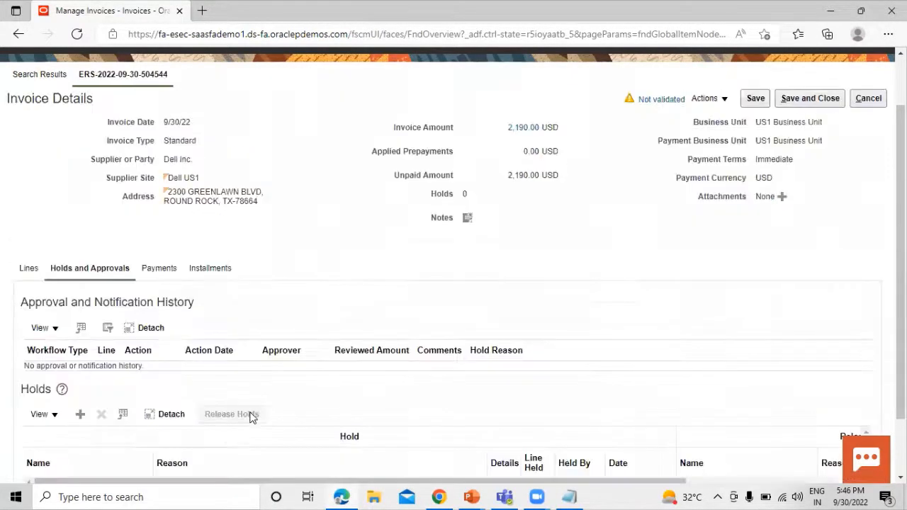
pyautogui.click(29, 271)
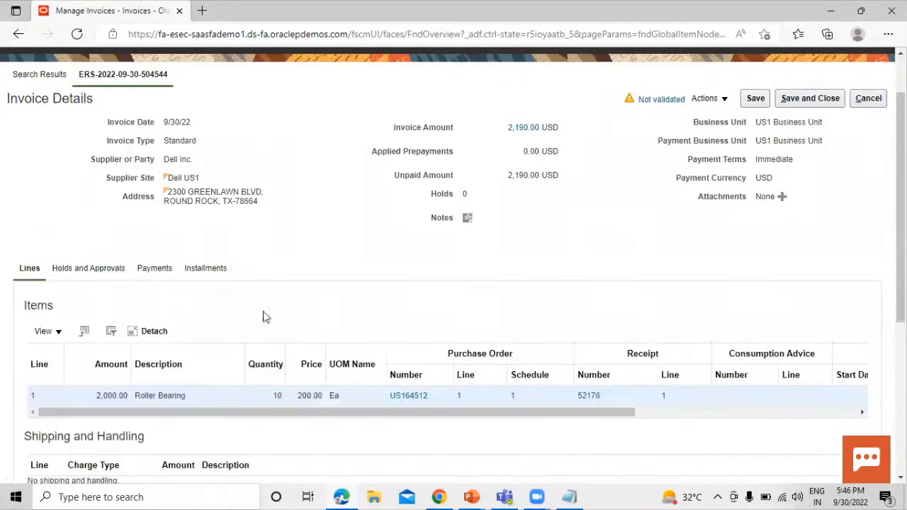
pyautogui.moveTo(157, 417); pyautogui.dragTo(252, 418)
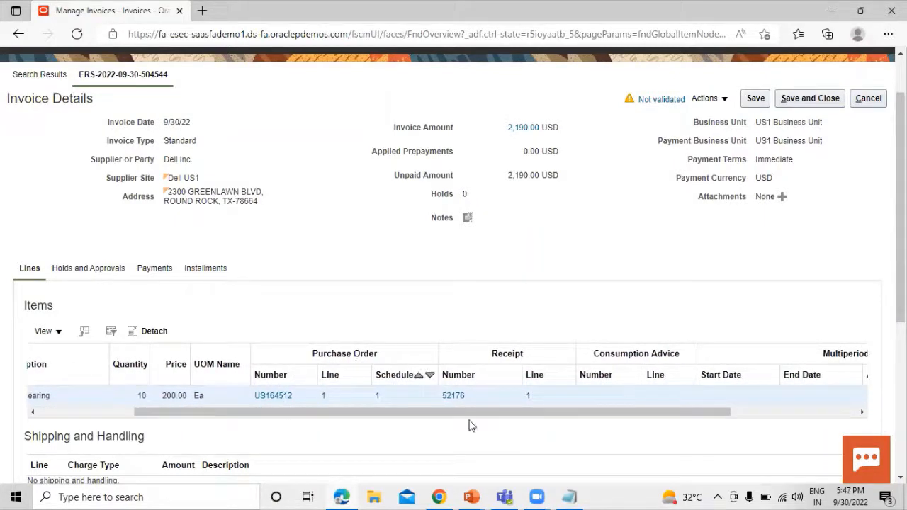
# Step: Compare the purchase order and receipt numbers on the invoice line with those noted in Notepad
pyautogui.click(577, 494)
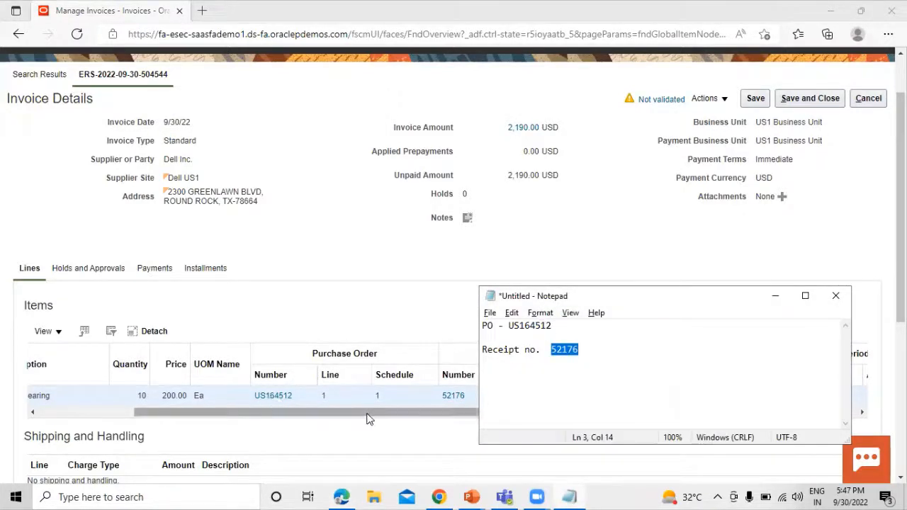
pyautogui.moveTo(365, 413); pyautogui.dragTo(392, 412)
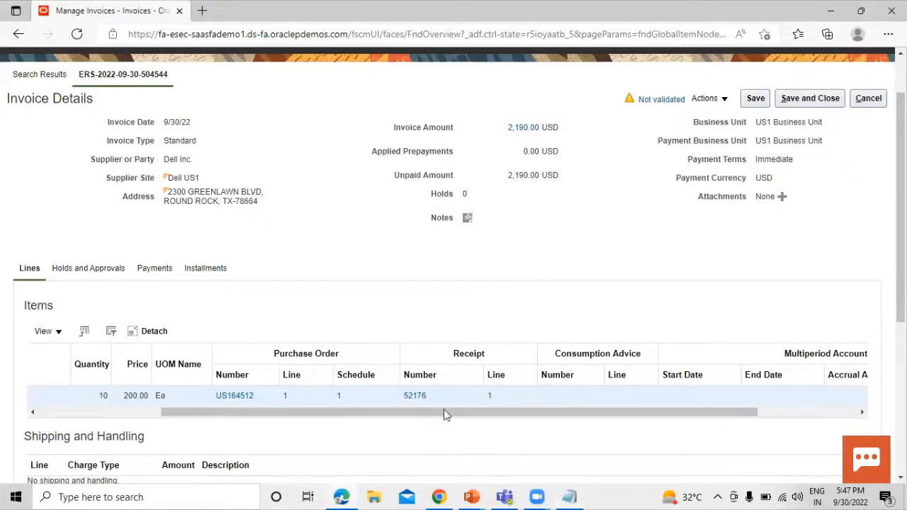
pyautogui.hotkey('alt', 'Tab')
pyautogui.moveTo(699, 297); pyautogui.dragTo(767, 297)
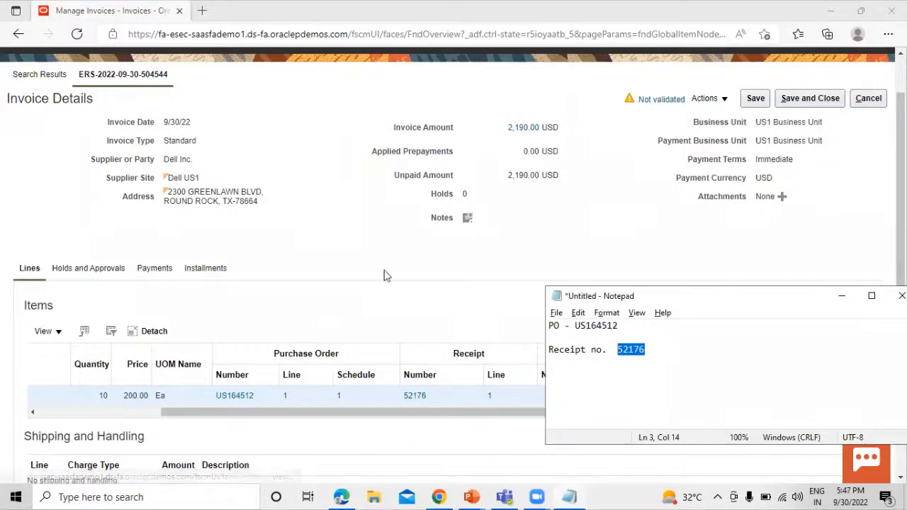
# Step: Examine the invoice's summary tax lines, including their tax names and jurisdictions, and review the header details
pyautogui.click(486, 263)
pyautogui.scroll(2, 289, 253)
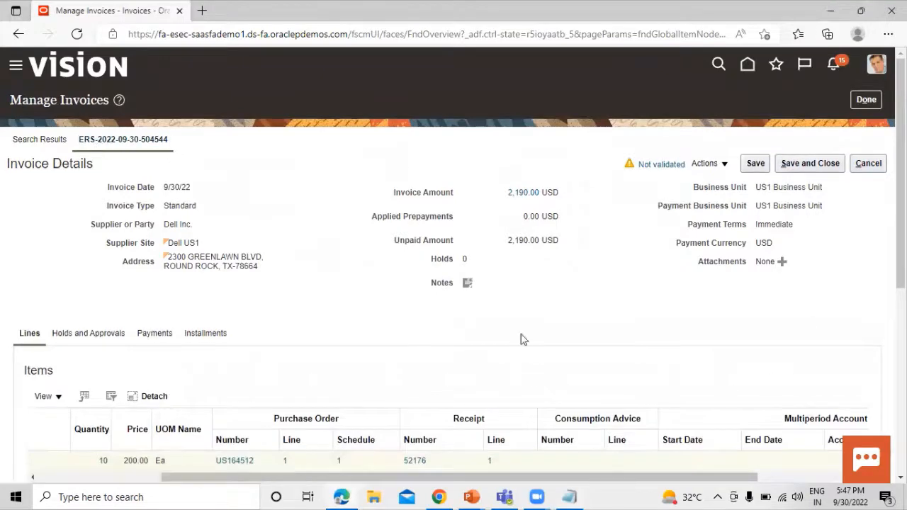
pyautogui.scroll(-3, 539, 302)
pyautogui.scroll(-2, 538, 302)
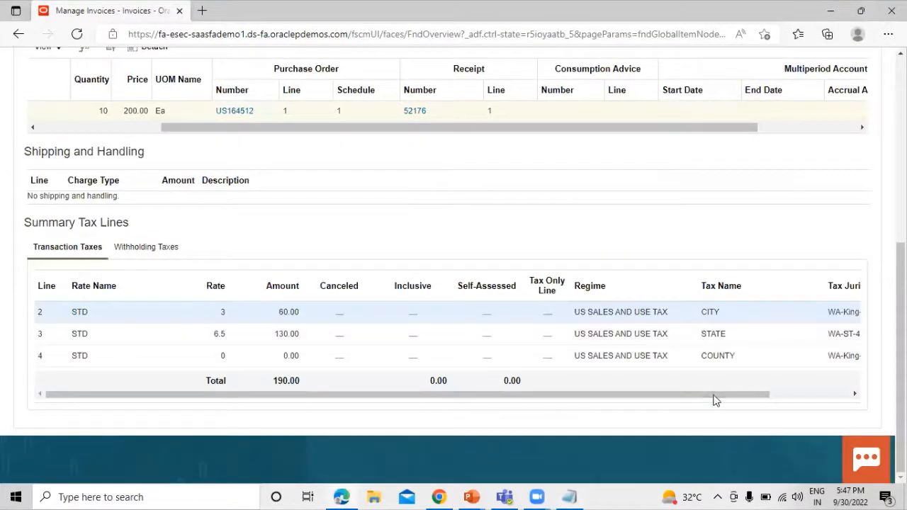
pyautogui.moveTo(716, 400); pyautogui.dragTo(830, 405)
pyautogui.scroll(2, 540, 249)
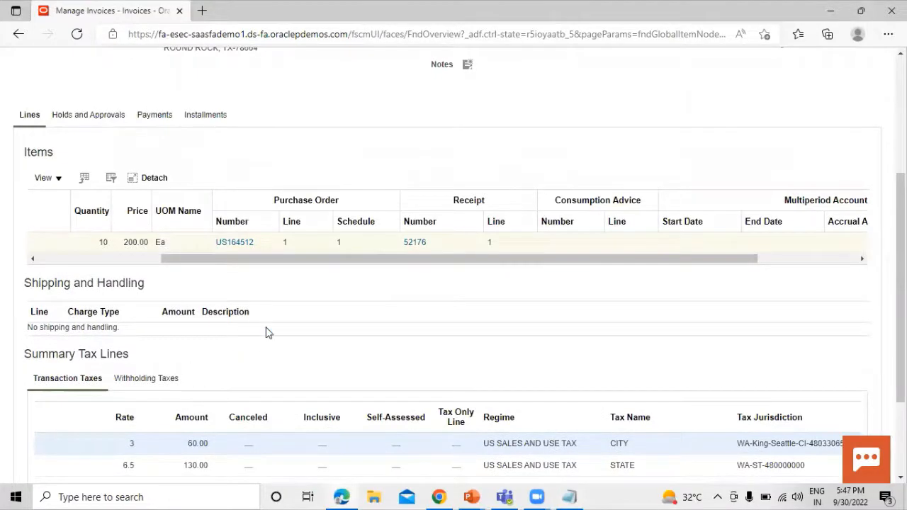
pyautogui.scroll(2, 266, 332)
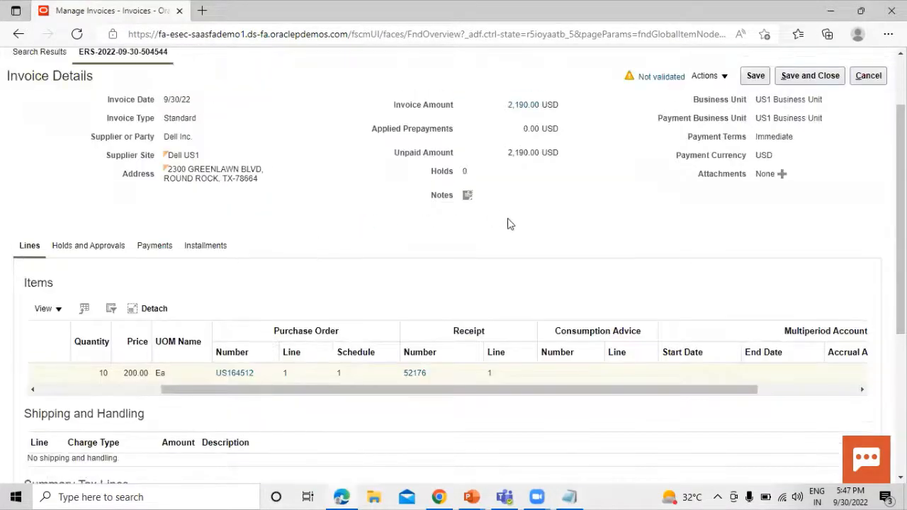
# Step: Validate the ERS invoice for Dell Inc
pyautogui.scroll(1, 508, 224)
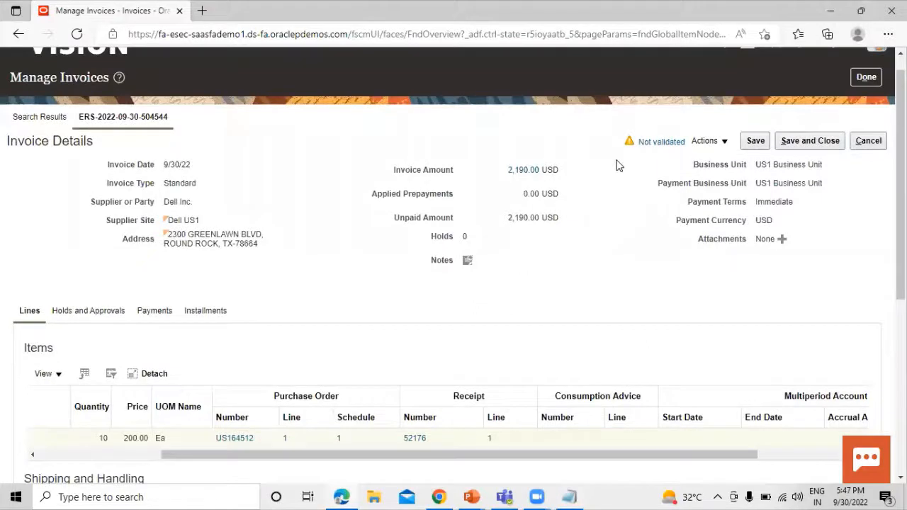
pyautogui.click(725, 143)
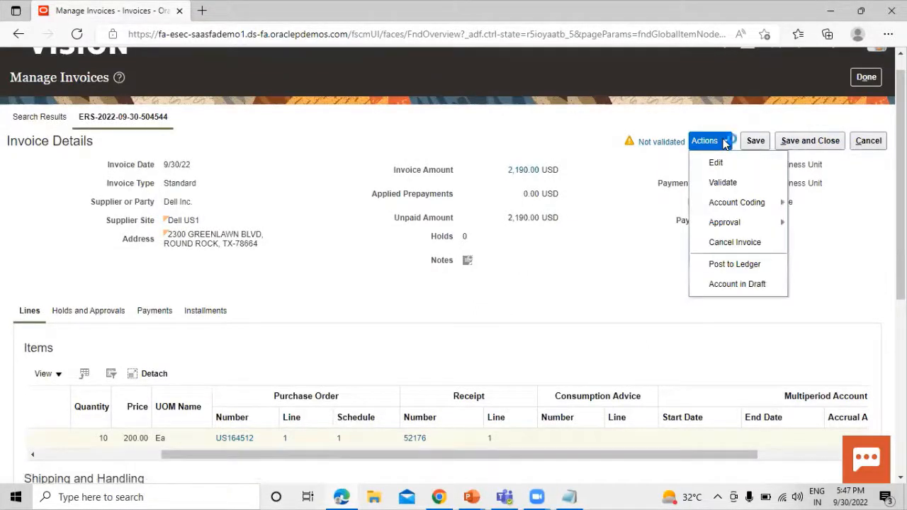
pyautogui.click(724, 183)
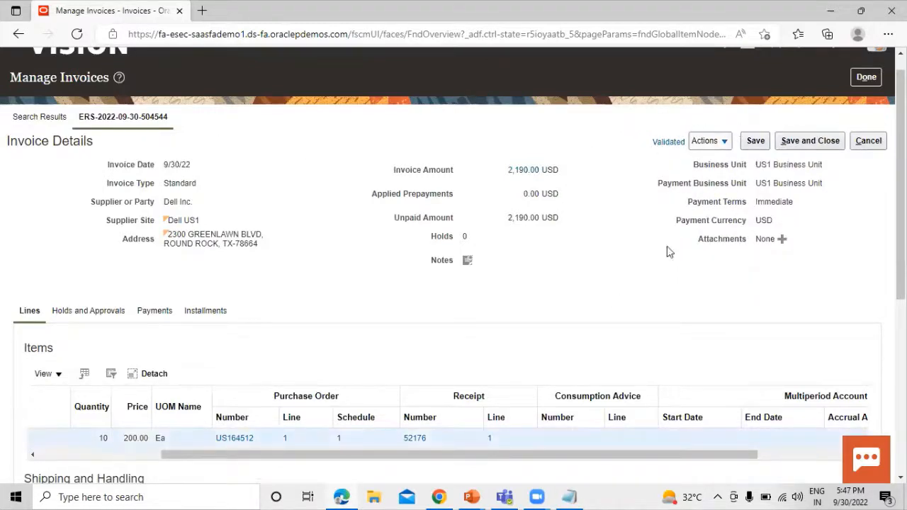
# Step: Review the actions available for the validated invoice, including Post to Ledger, without running any of them
pyautogui.scroll(-1, 591, 259)
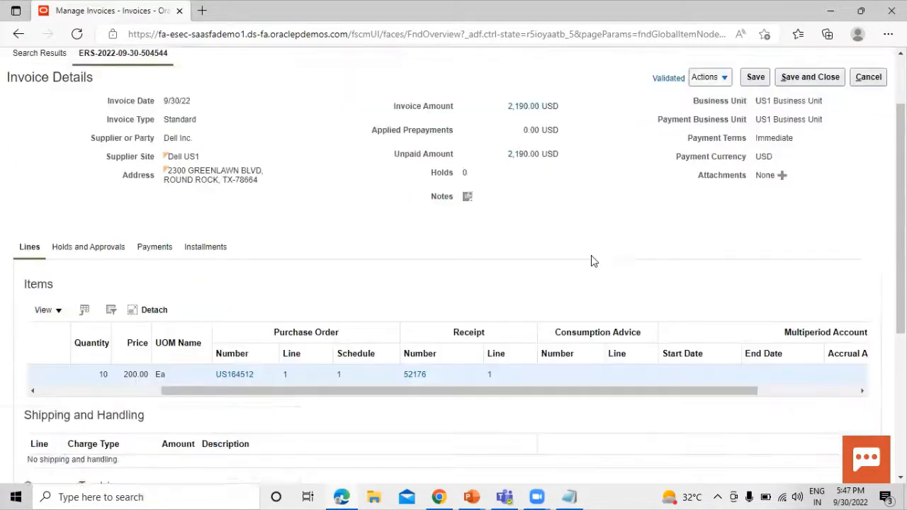
pyautogui.scroll(2, 593, 261)
pyautogui.click(723, 164)
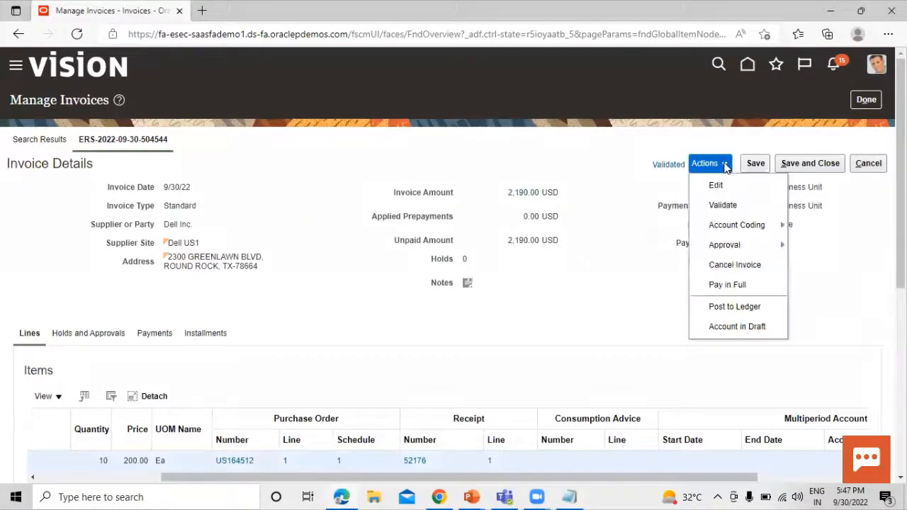
pyautogui.click(726, 307)
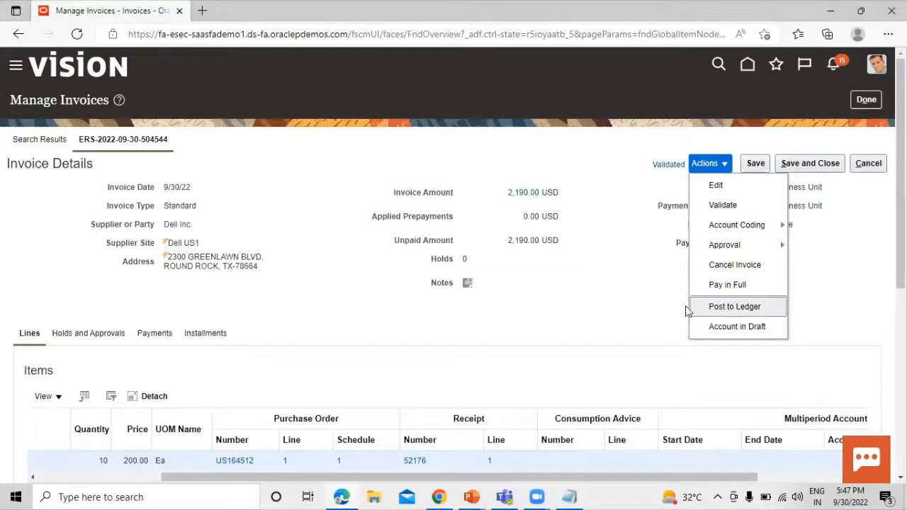
pyautogui.click(600, 309)
# Step: Switch to the PowerPoint slide show at the slide on the basic steps in Pay on Receipt
pyautogui.hotkey('alt', 'Tab')
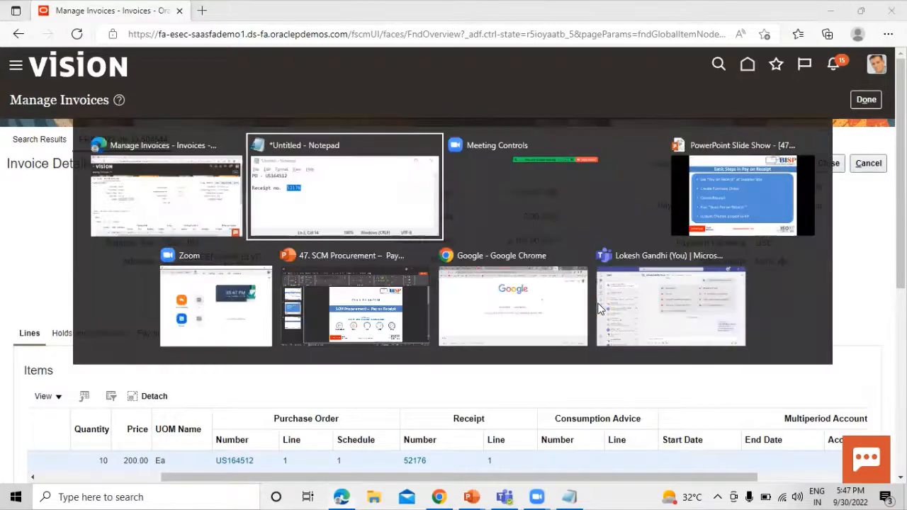
pyautogui.hotkey('alt', 'Tab')
pyautogui.hotkey('alt', 'Tab')
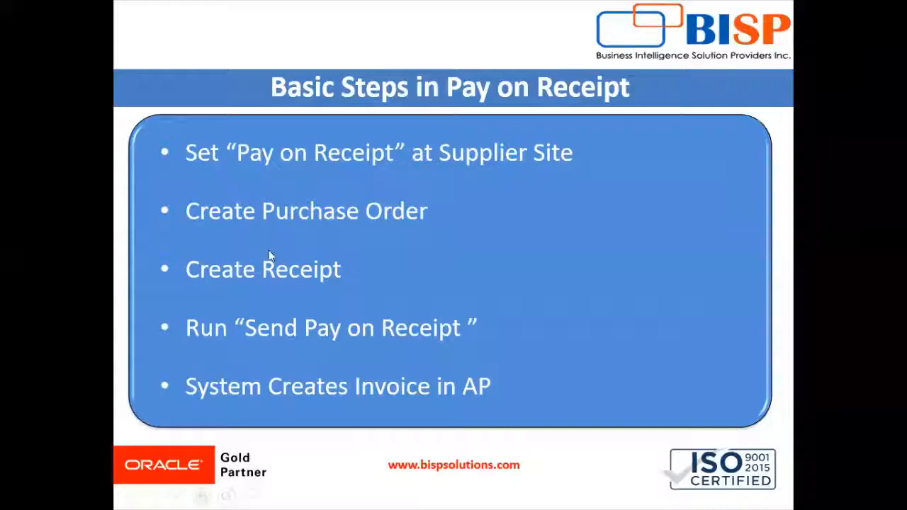